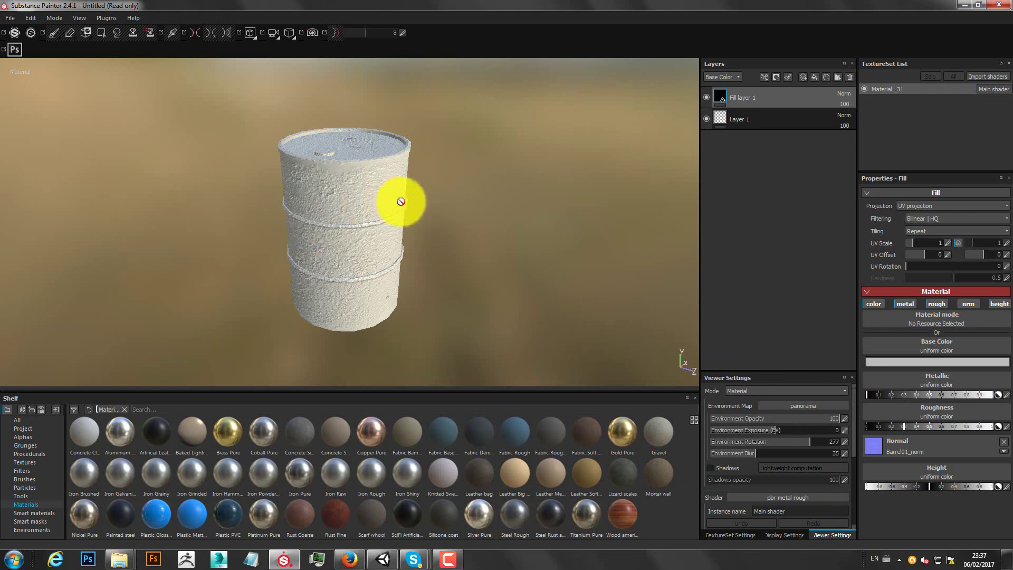
Shift-drag in the viewport to swing the environment lighting round to a rotation of 272
key(shift)
mouse_move(508, 215)
shift+right_down()
mouse_move(346, 248)
mouse_move(414, 244)
mouse_move(206, 239)
mouse_move(360, 261)
mouse_move(294, 265)
mouse_move(364, 277)
mouse_move(346, 280)
mouse_move(369, 273)
mouse_move(301, 276)
mouse_move(355, 283)
mouse_move(380, 262)
mouse_move(312, 253)
mouse_move(385, 278)
mouse_move(323, 264)
mouse_move(373, 276)
mouse_move(348, 271)
mouse_move(361, 271)
shift+right_up()
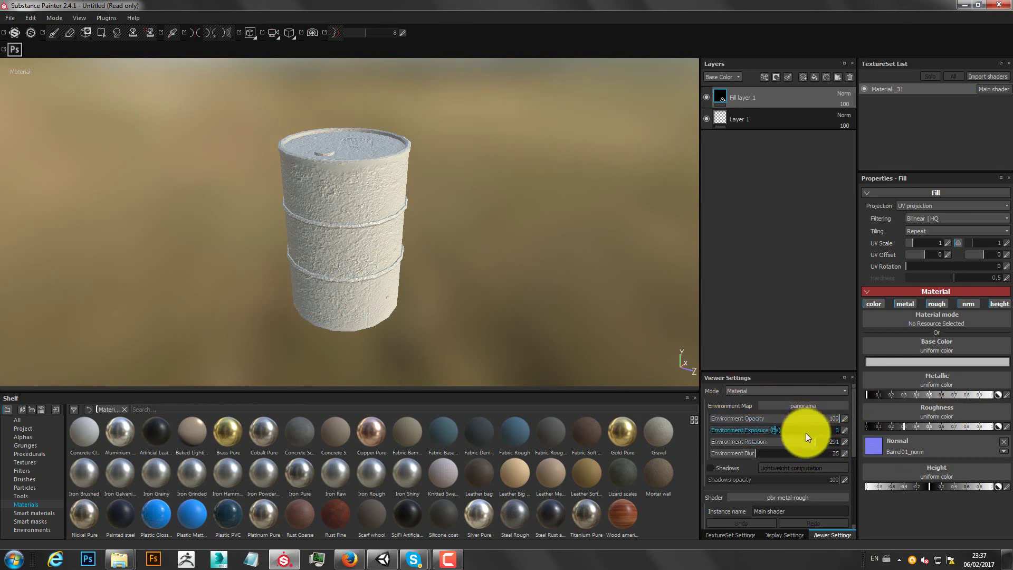
mouse_move(396, 237)
shift+right_down()
mouse_move(422, 217)
mouse_move(304, 222)
mouse_move(476, 216)
shift+right_up()
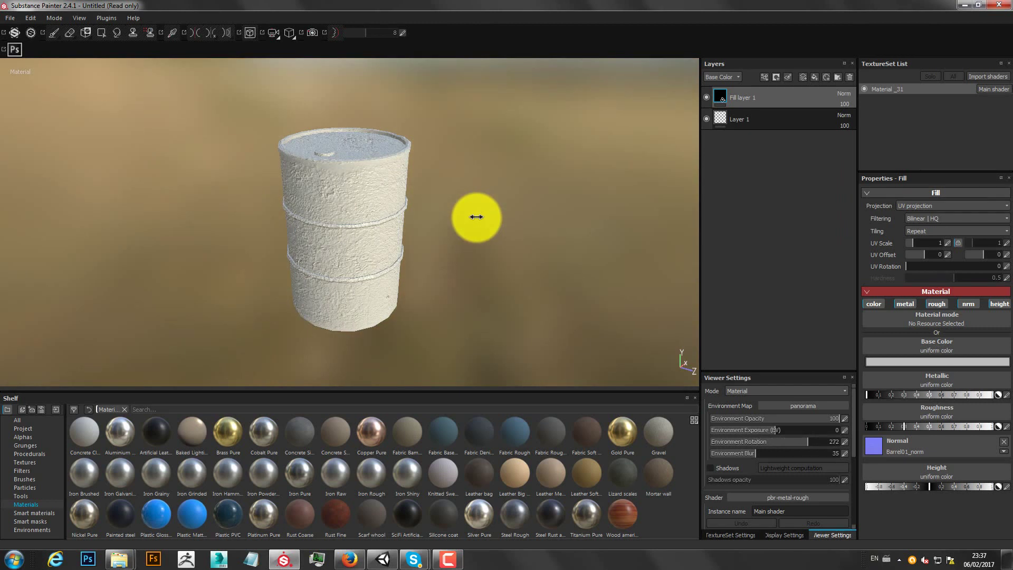
Add a new fill layer with the Steel Rough material and hide Fill layer 1
click(815, 77)
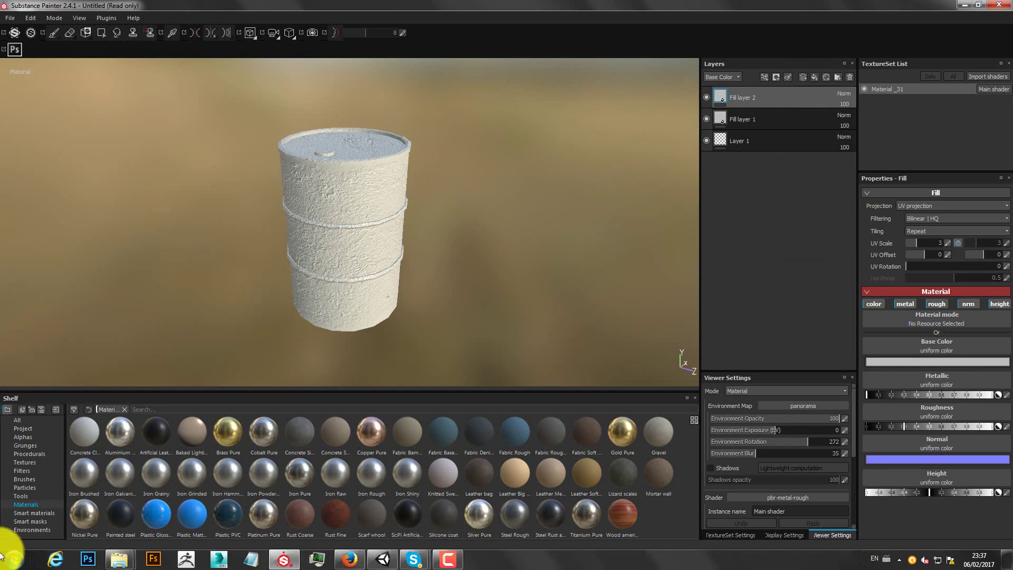
click(33, 497)
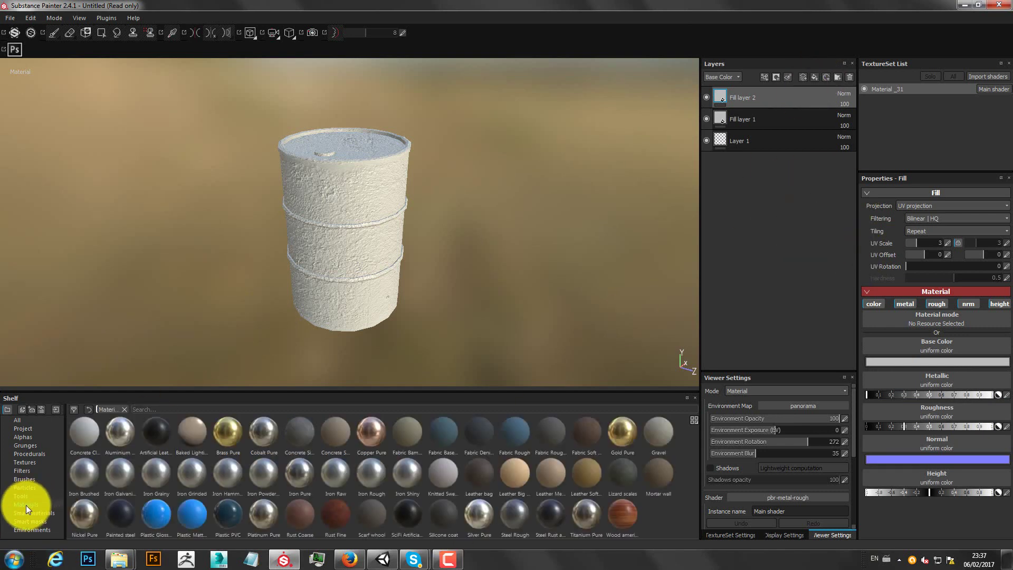
click(514, 515)
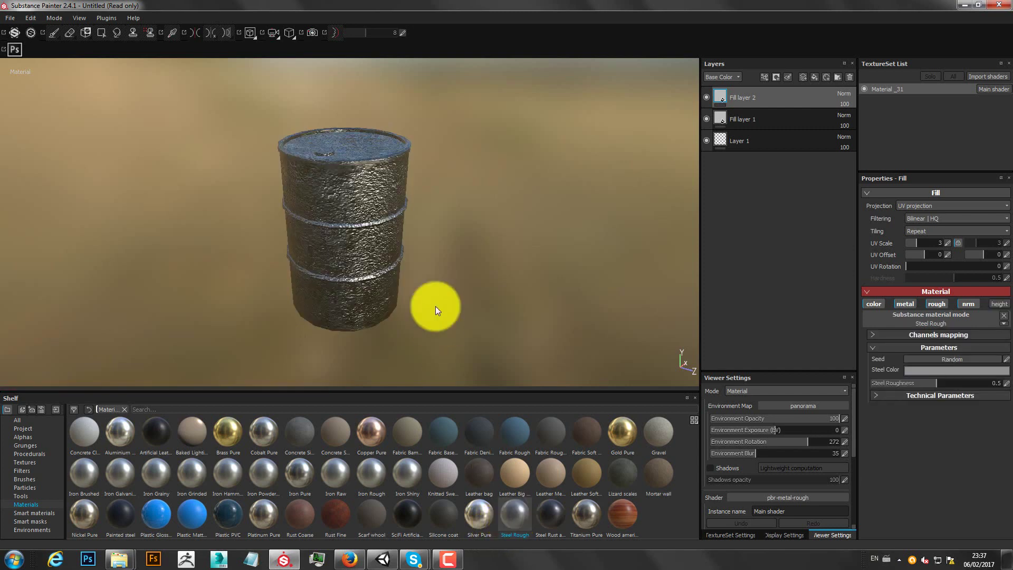
click(707, 119)
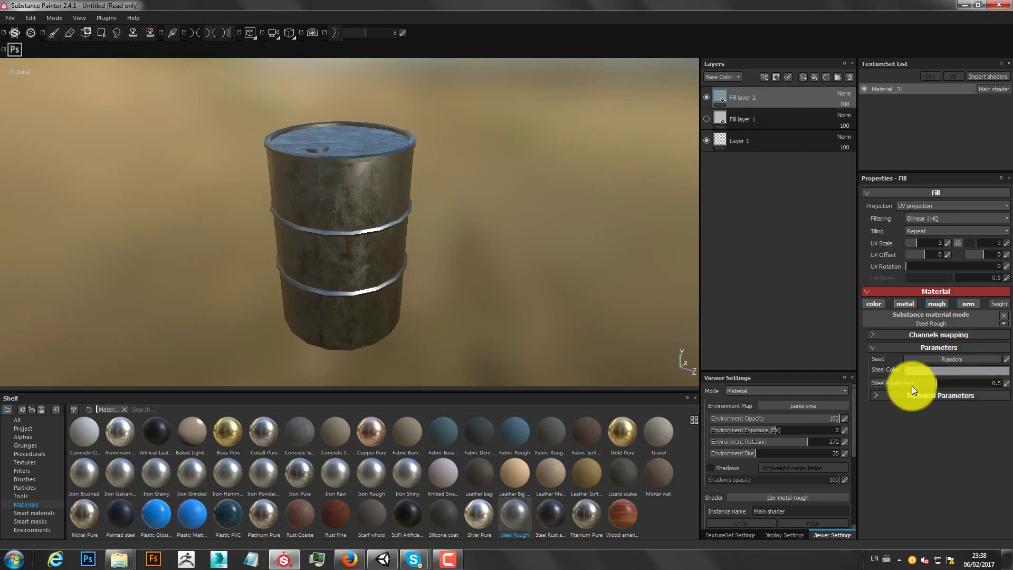
Set the steel roughness to 0.47, randomise the seed, and inspect the metal surface
mouse_move(898, 385)
mouse_down()
mouse_move(941, 384)
mouse_move(932, 389)
mouse_up()
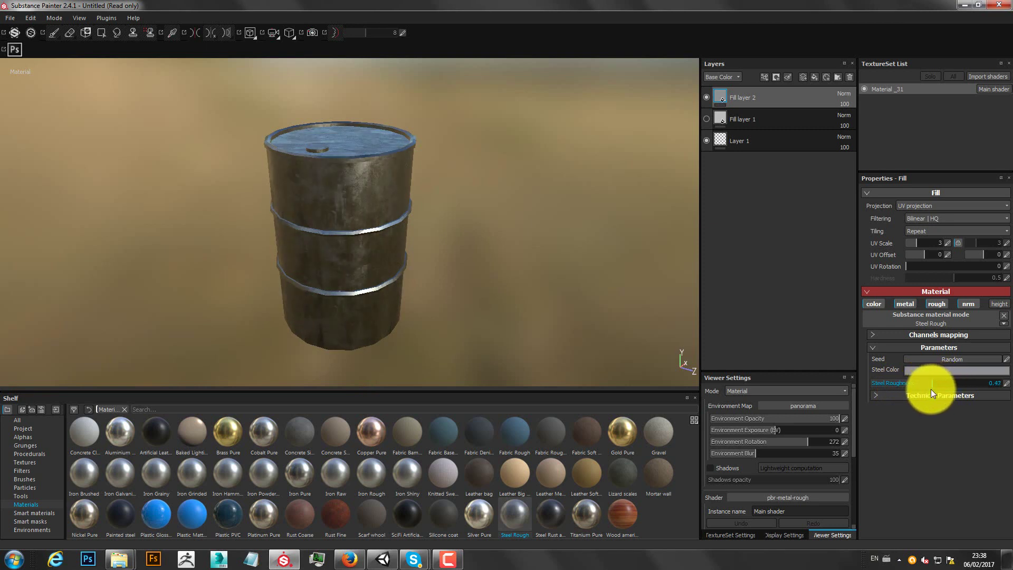
scroll(397, 172, up, 5)
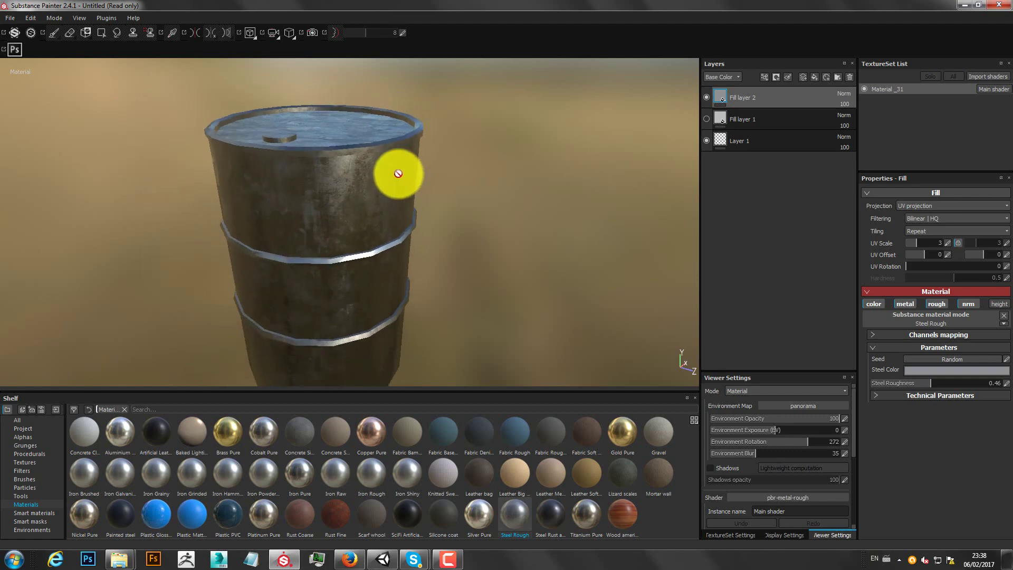
mouse_move(398, 173)
alt+mouse_down()
mouse_move(452, 245)
mouse_move(502, 272)
mouse_move(461, 197)
mouse_move(467, 236)
mouse_move(450, 249)
mouse_move(462, 230)
alt+mouse_up()
drag(923, 384, 945, 381)
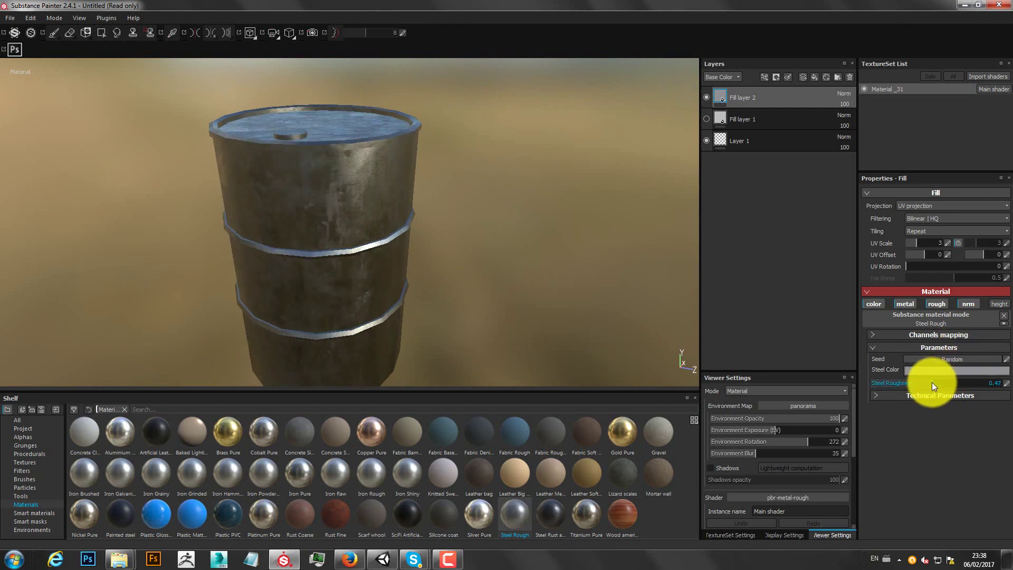
click(947, 358)
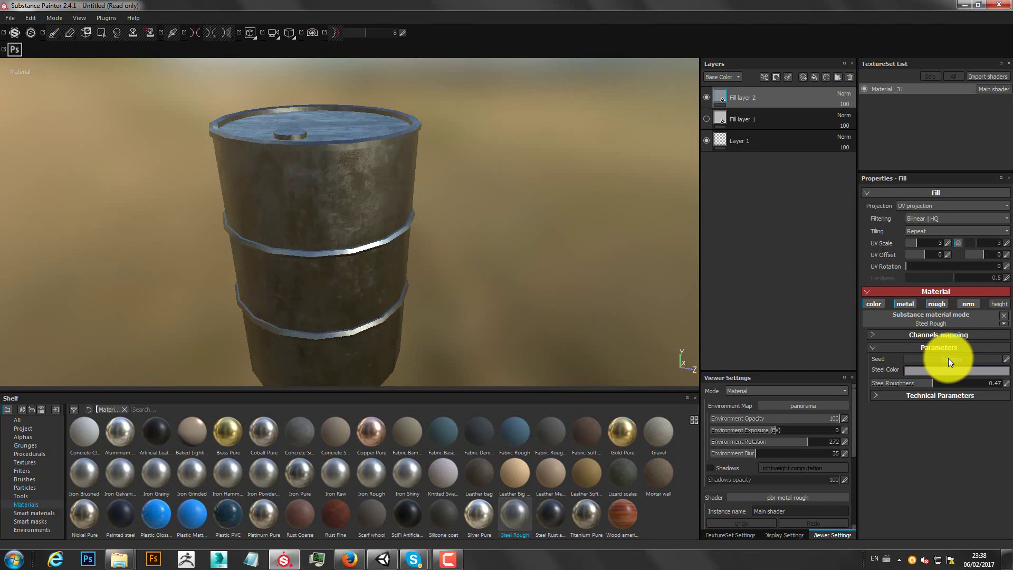
scroll(339, 186, up, 3)
scroll(343, 187, up, 5)
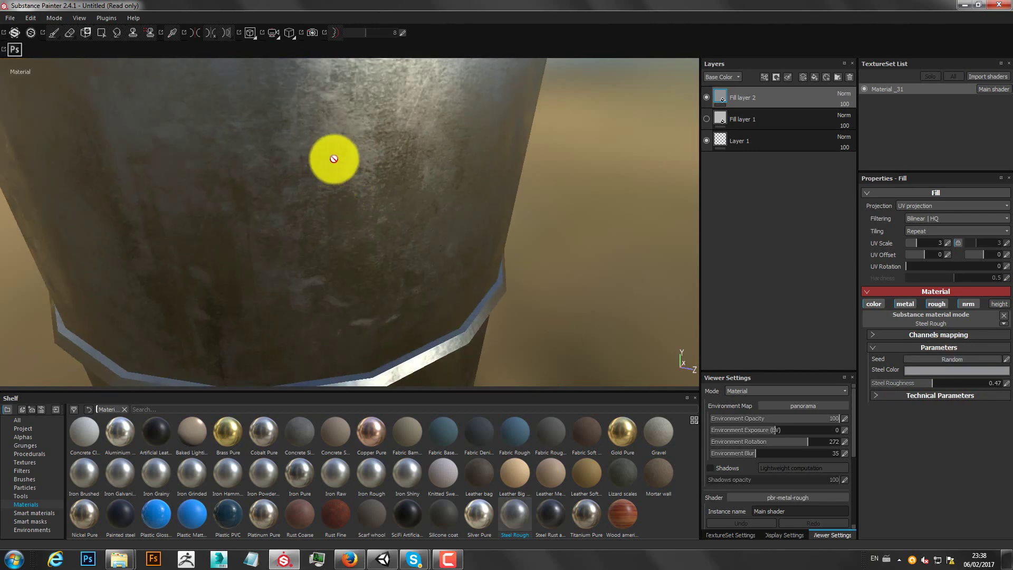
mouse_move(332, 158)
alt+mouse_down()
mouse_move(332, 120)
mouse_move(354, 147)
mouse_move(325, 182)
mouse_move(348, 183)
mouse_move(346, 208)
alt+mouse_up()
scroll(326, 182, down, 3)
scroll(325, 181, down, 4)
scroll(332, 195, down, 4)
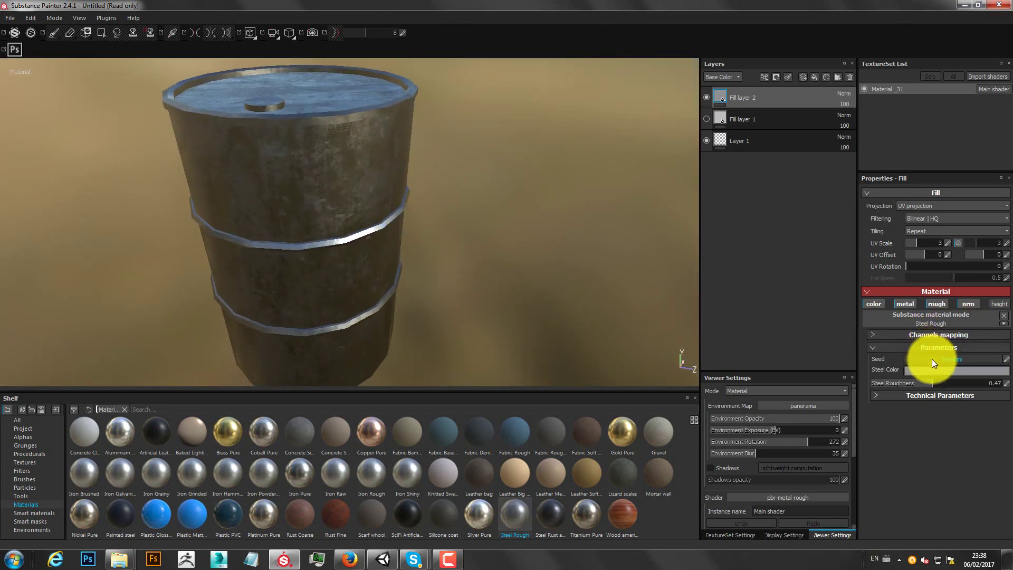
Change the Steel Color to a dull, dark, low-saturation reddish brown
click(925, 371)
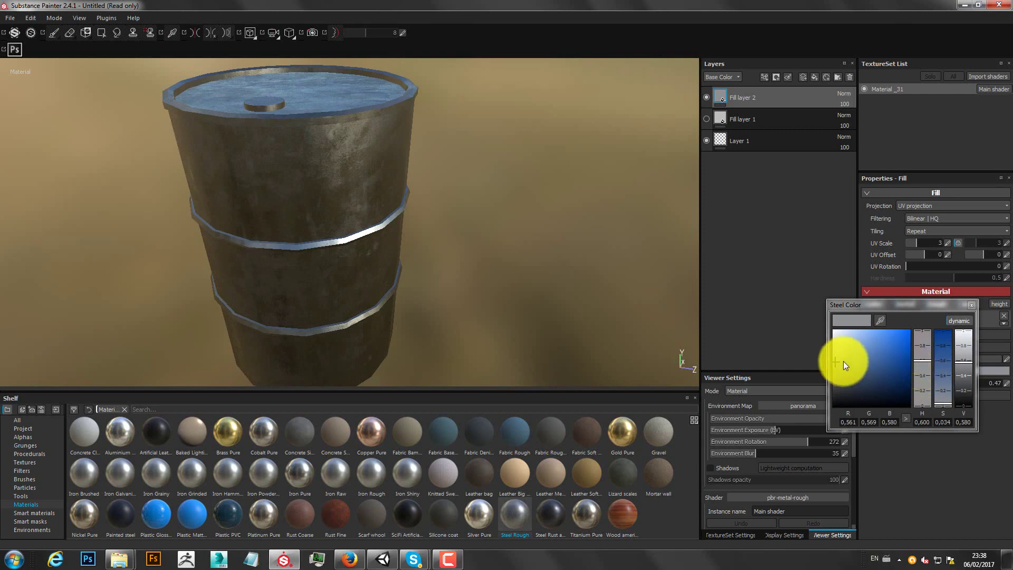
mouse_move(843, 361)
mouse_down()
mouse_move(877, 362)
mouse_move(923, 326)
mouse_up()
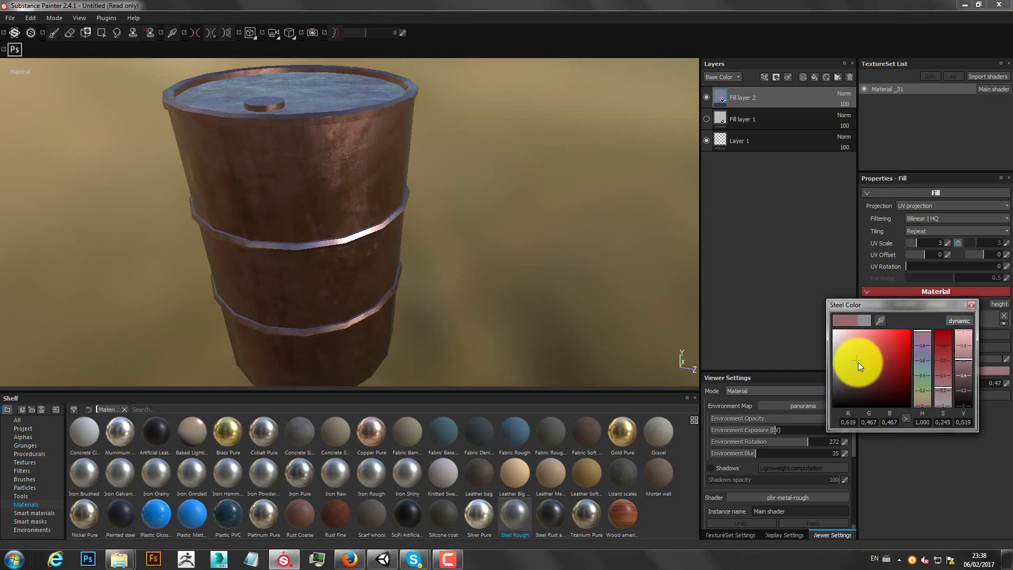
drag(857, 362, 844, 365)
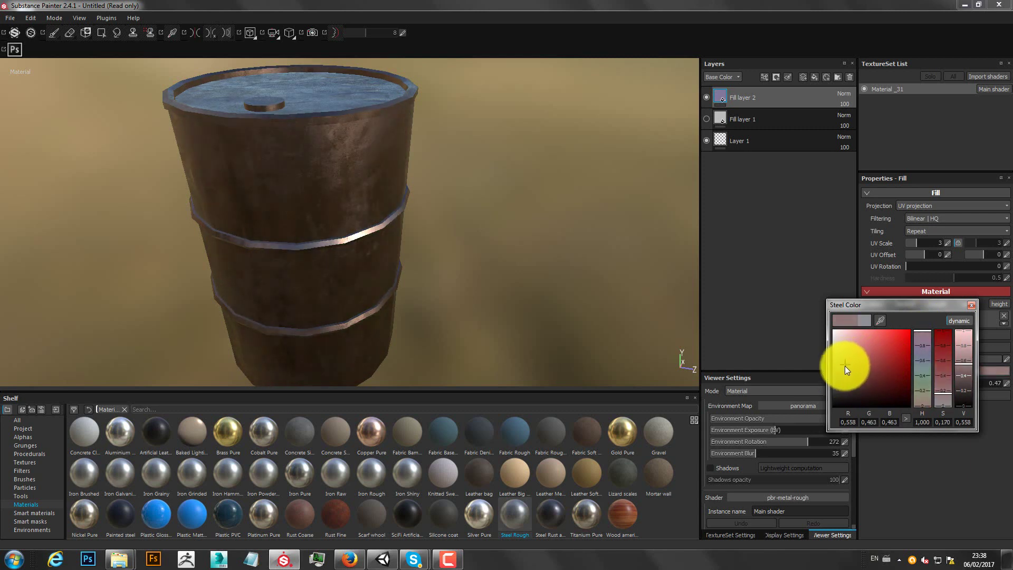
drag(844, 366, 843, 366)
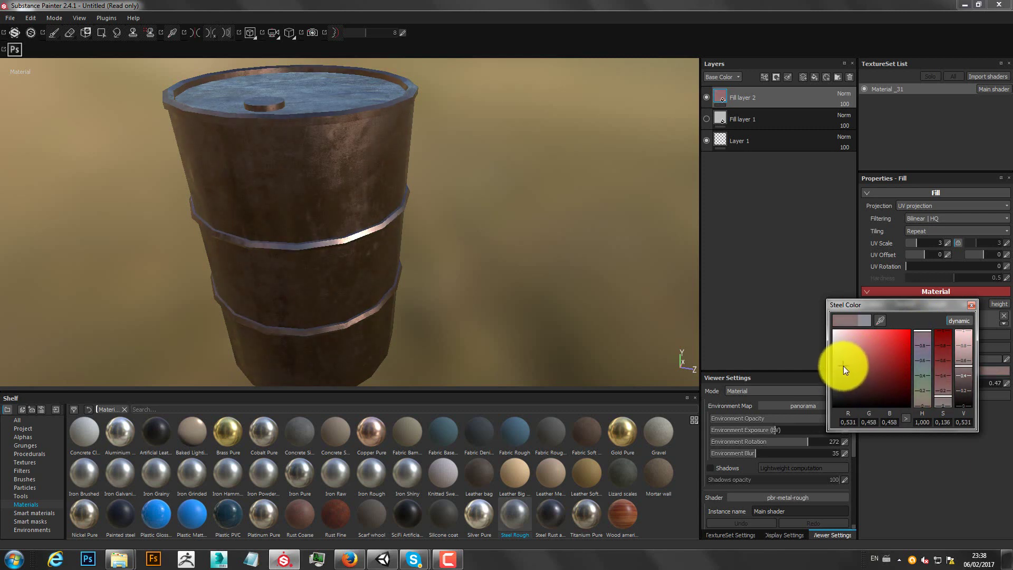
click(970, 304)
Inspect the tinted barrel from below and check rust texture references in Firefox
scroll(290, 151, down, 2)
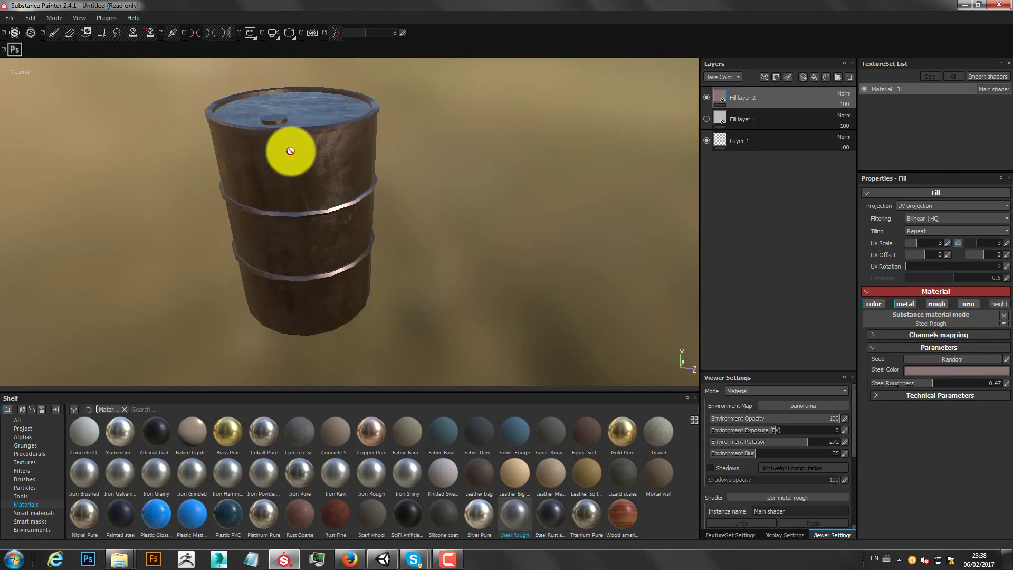
mouse_move(289, 158)
alt+mouse_down()
mouse_move(430, 289)
mouse_move(409, 173)
mouse_move(425, 255)
alt+mouse_up()
scroll(441, 208, down, 2)
scroll(442, 209, up, 3)
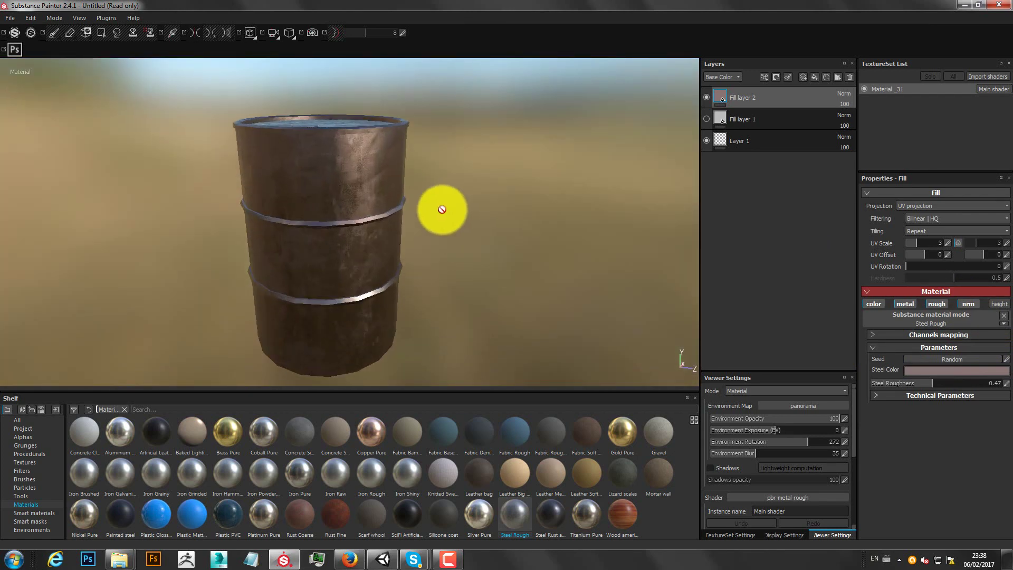
scroll(441, 206, down, 2)
scroll(438, 199, down, 1)
scroll(439, 198, up, 2)
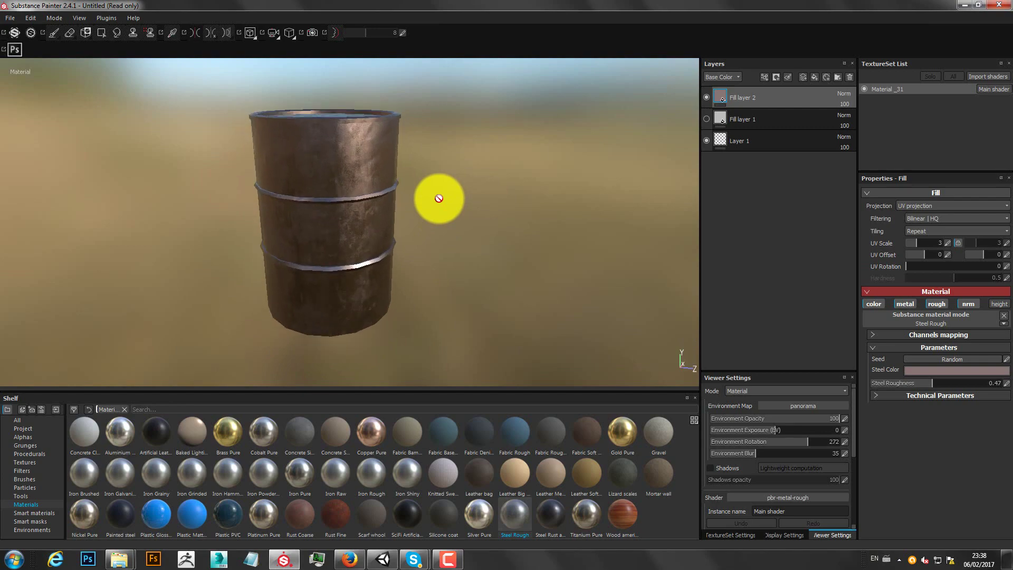
click(351, 560)
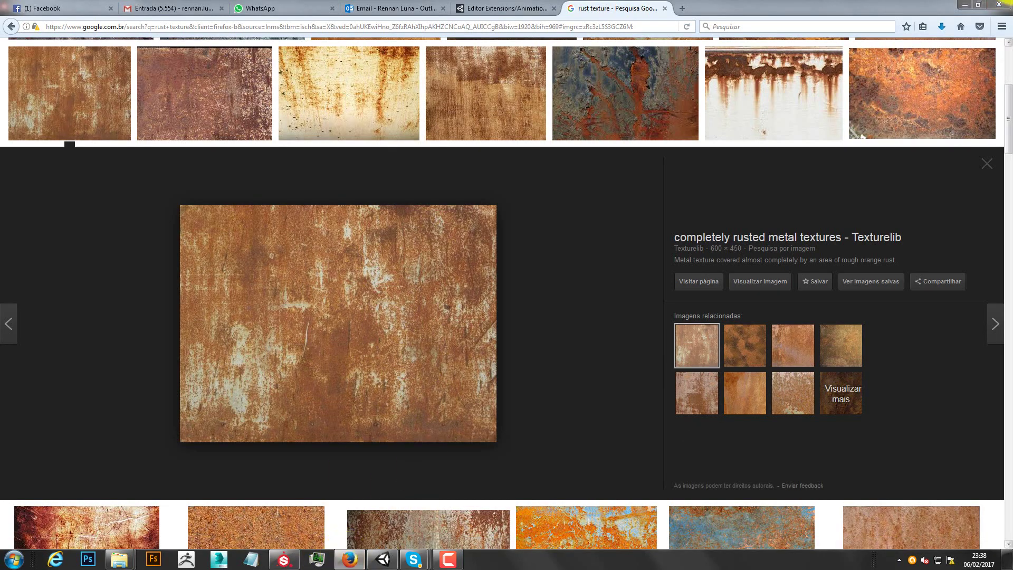
click(970, 5)
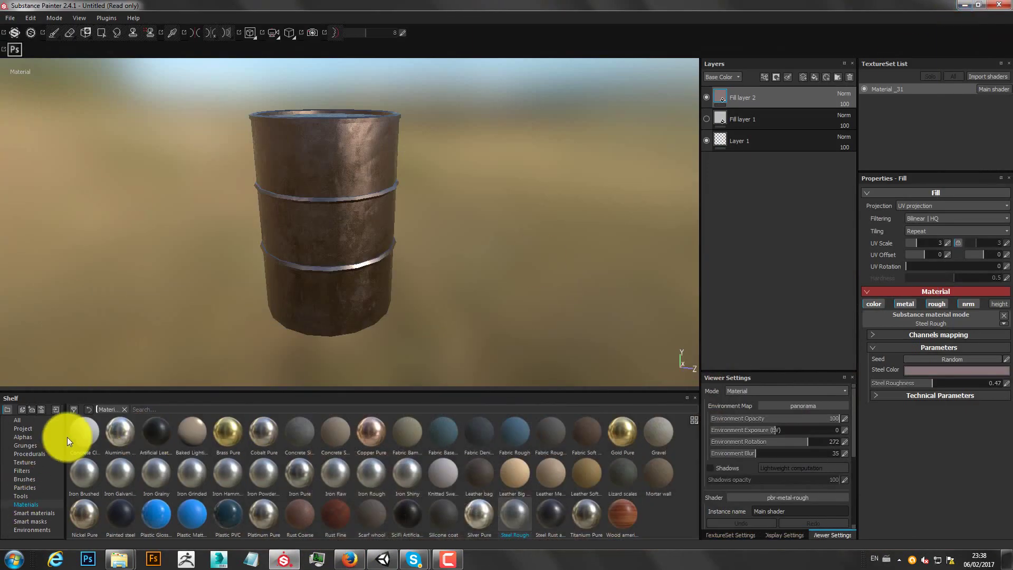
Drag rust_completely_rusted_0041_01_preview.jpg from the desktop onto the Textures shelf and import it with texture usage
click(34, 463)
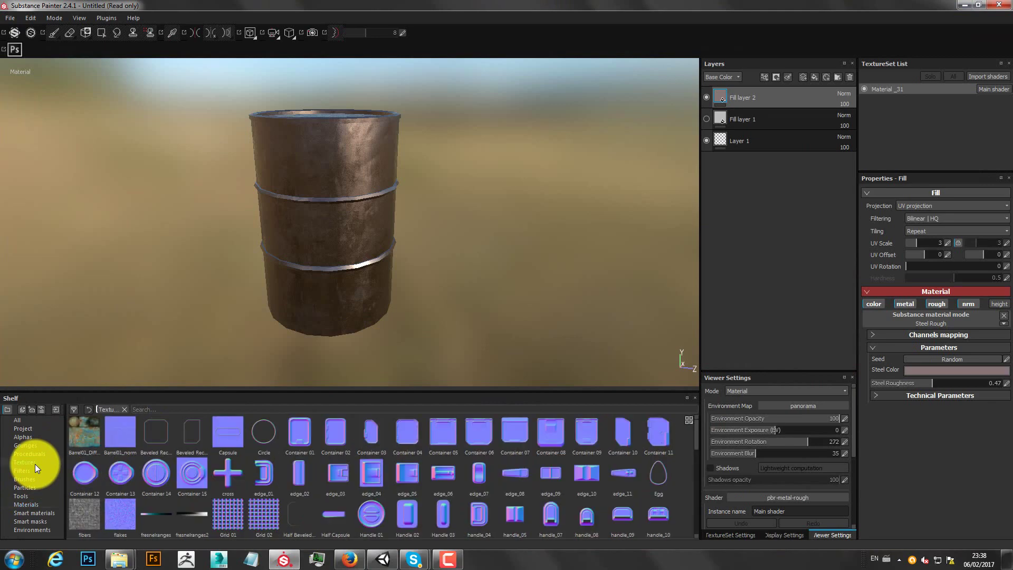
scroll(356, 460, down, 3)
scroll(356, 461, down, 1)
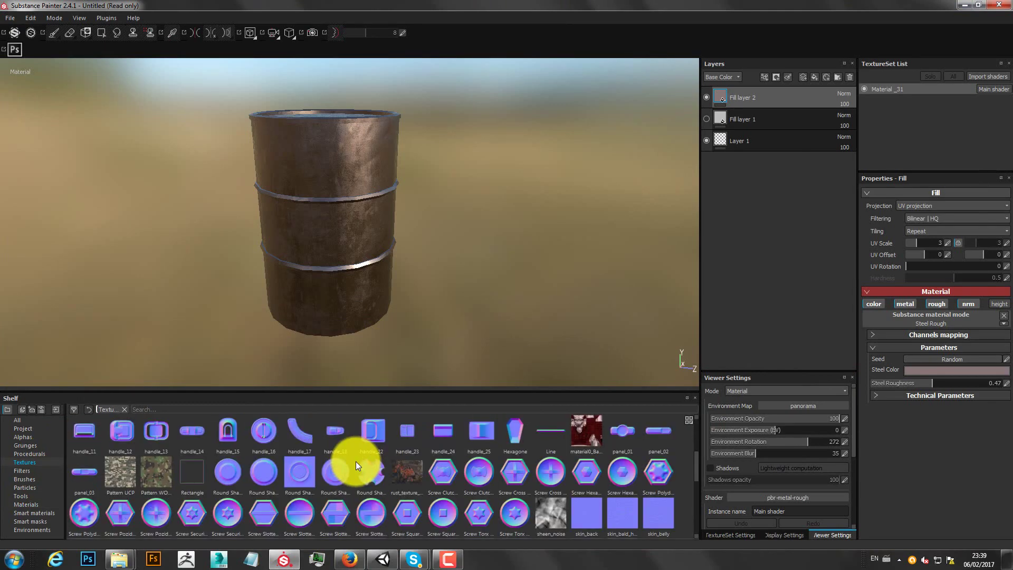
scroll(356, 461, down, 2)
scroll(356, 461, up, 2)
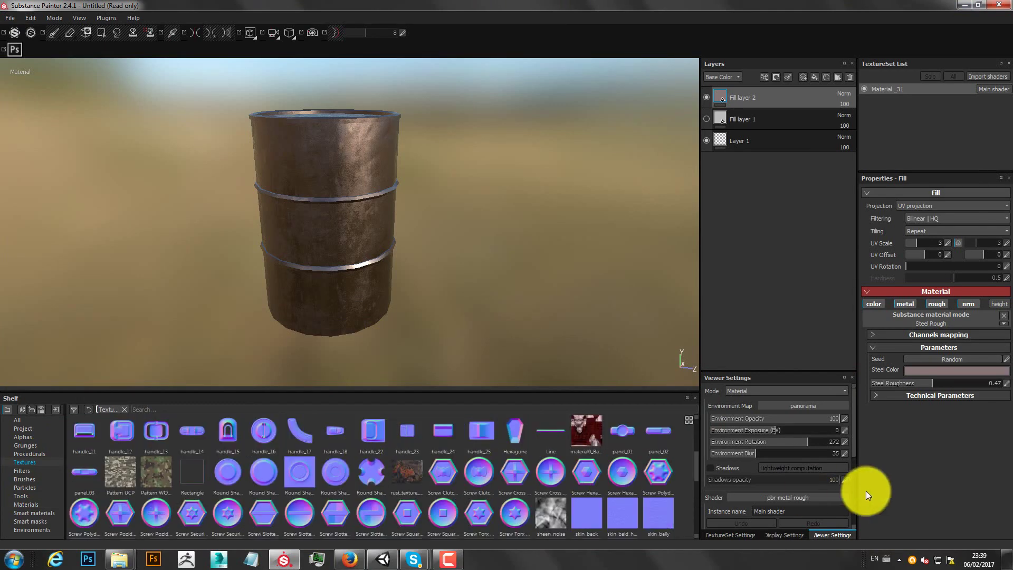
click(992, 4)
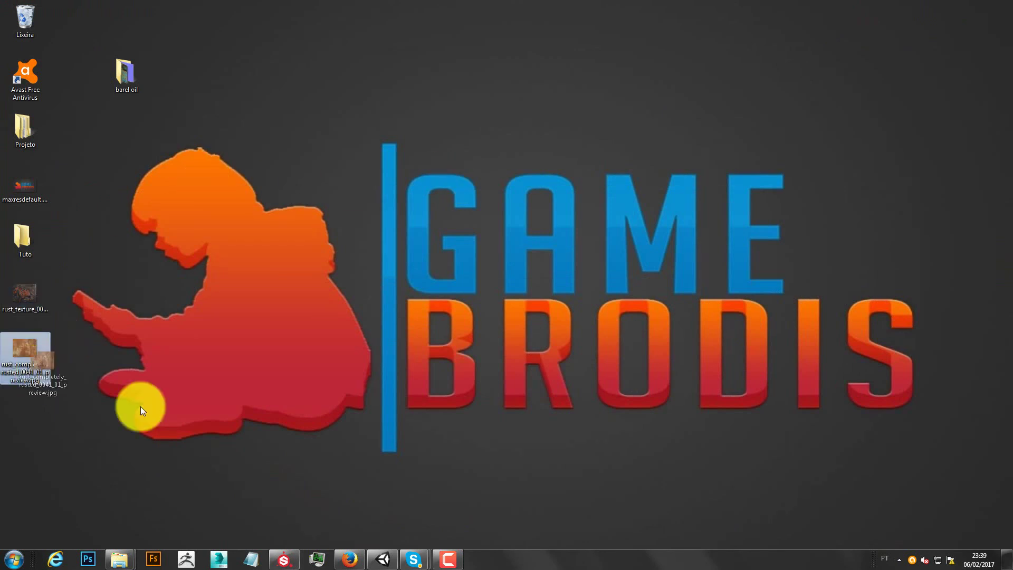
drag(352, 531, 292, 548)
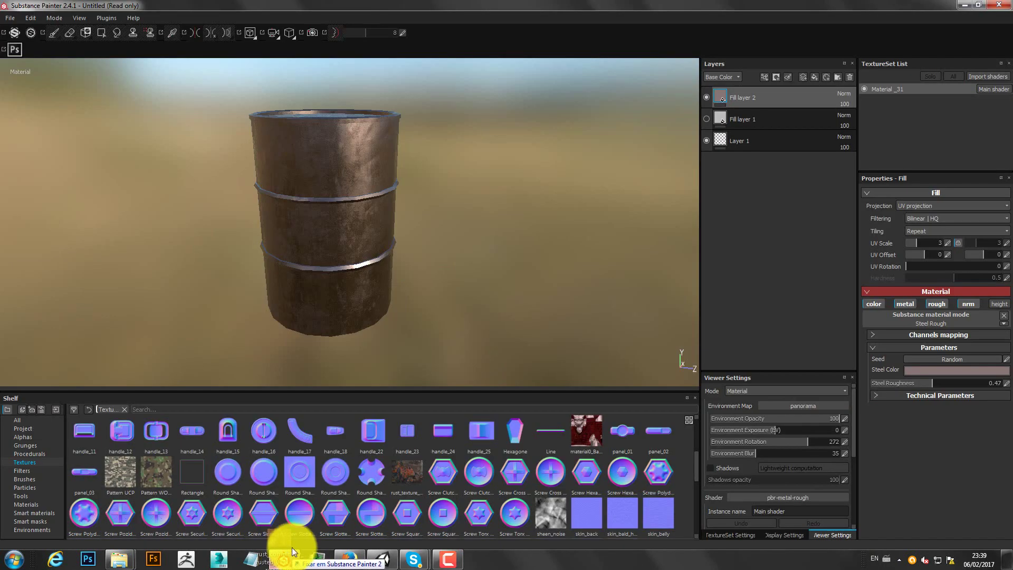
drag(393, 458, 394, 458)
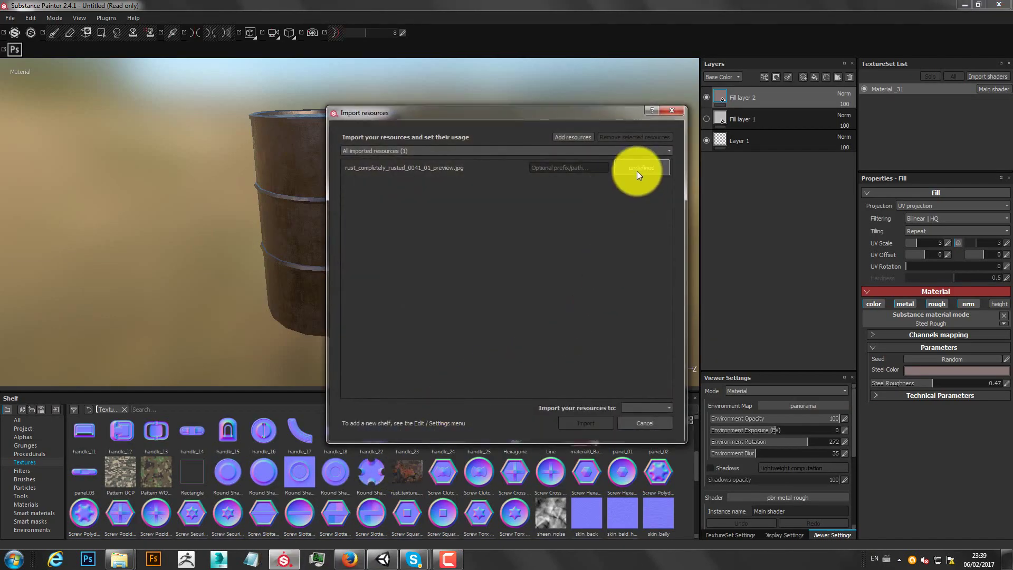
click(653, 198)
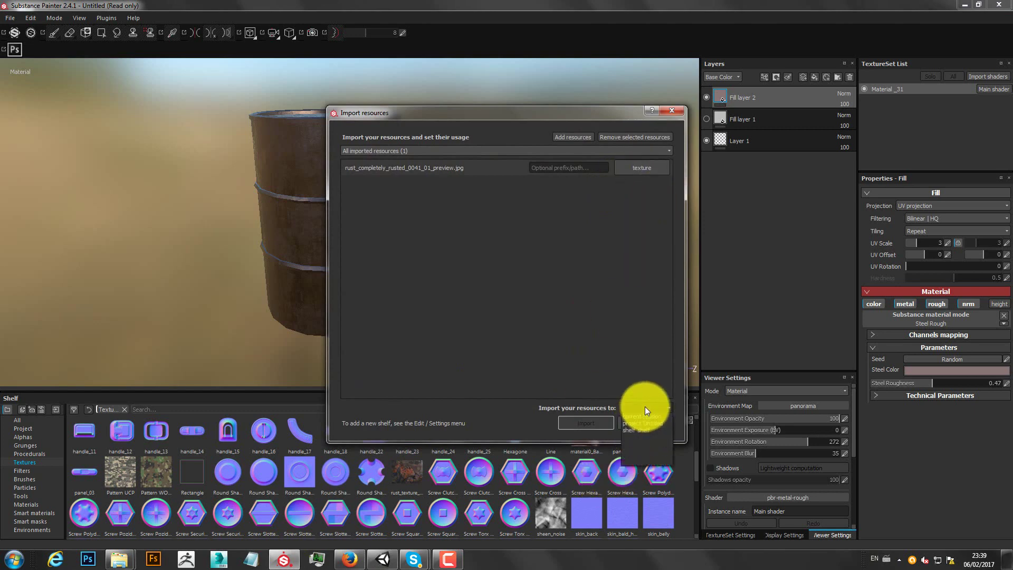
click(643, 414)
click(583, 422)
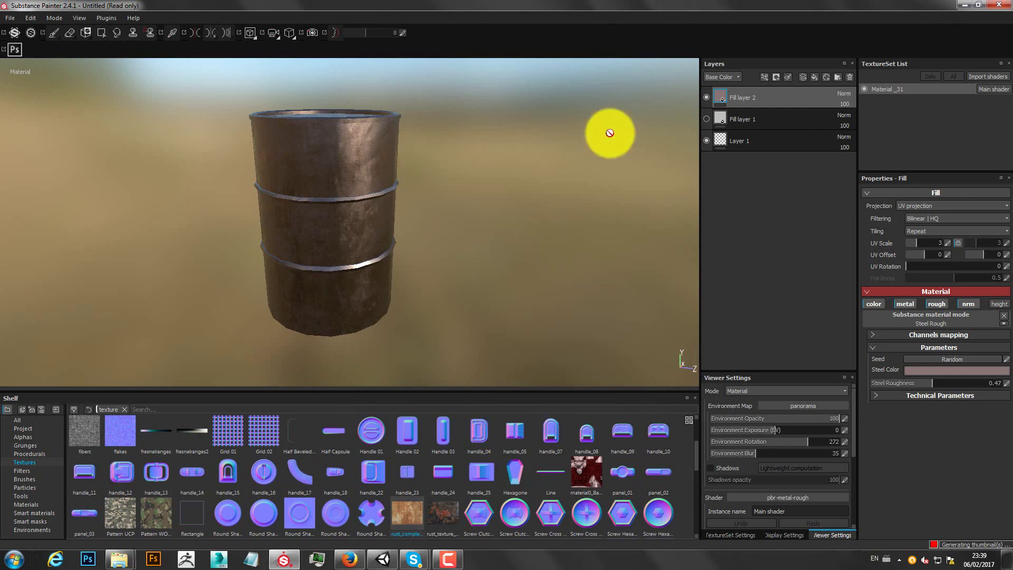
Add a new paint layer and load the Dirt 1 brush after trying Mold and Leather
click(803, 78)
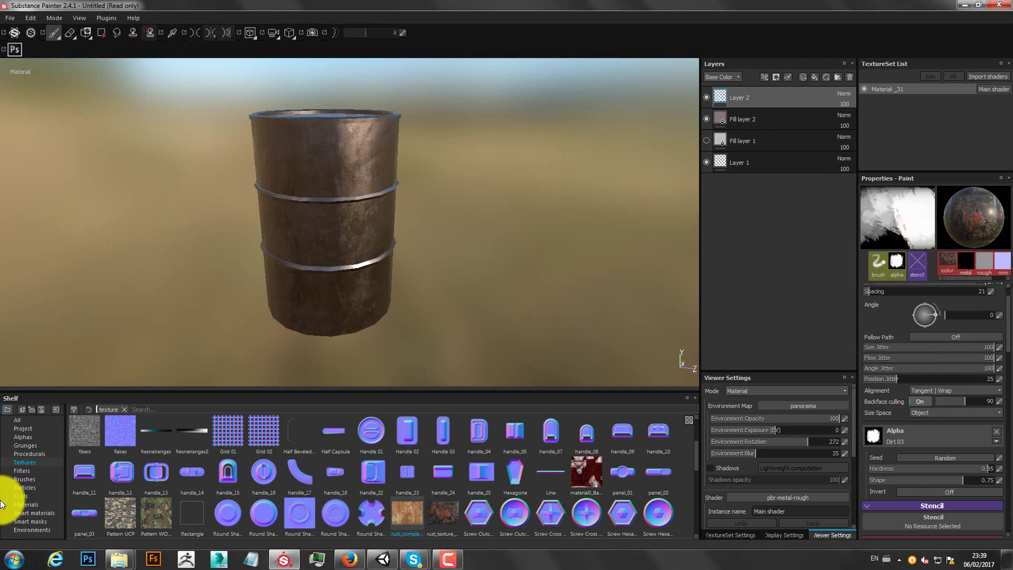
click(29, 478)
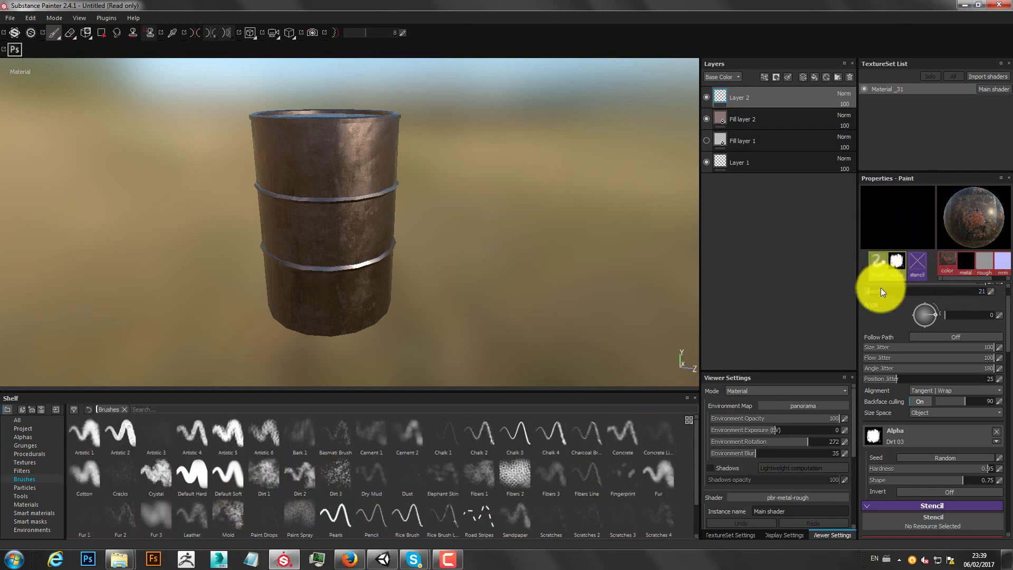
scroll(281, 451, down, 1)
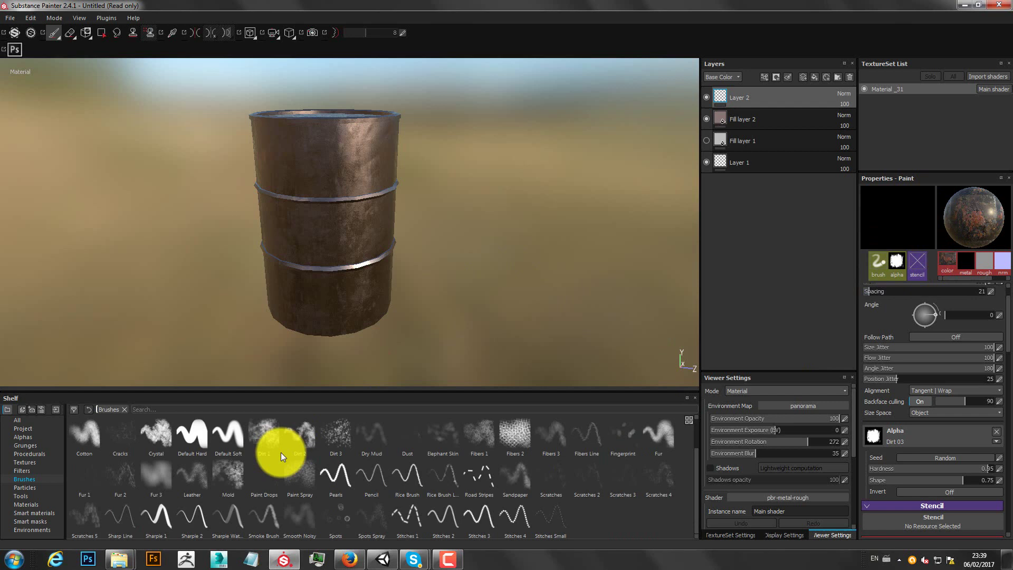
click(240, 469)
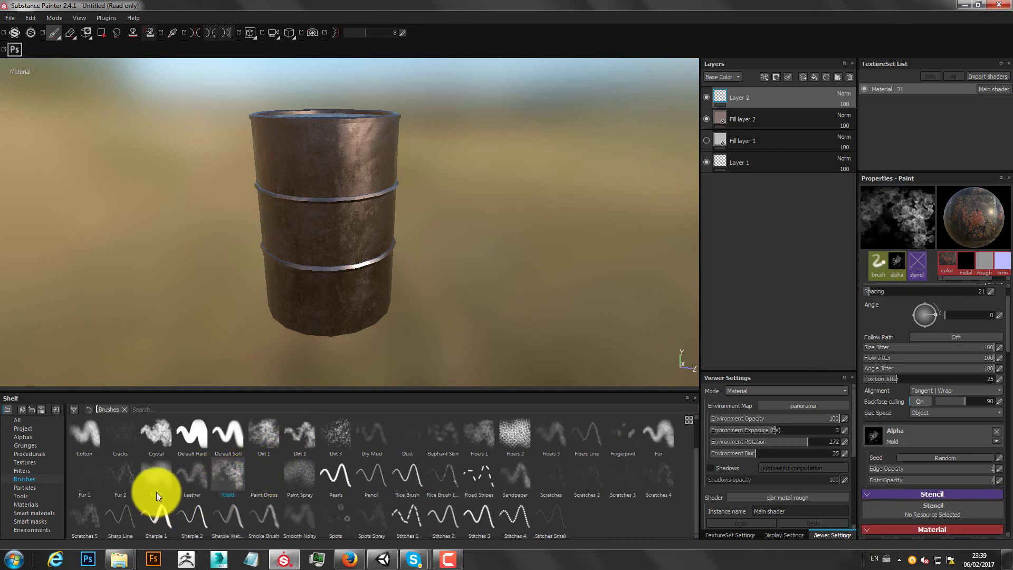
click(191, 477)
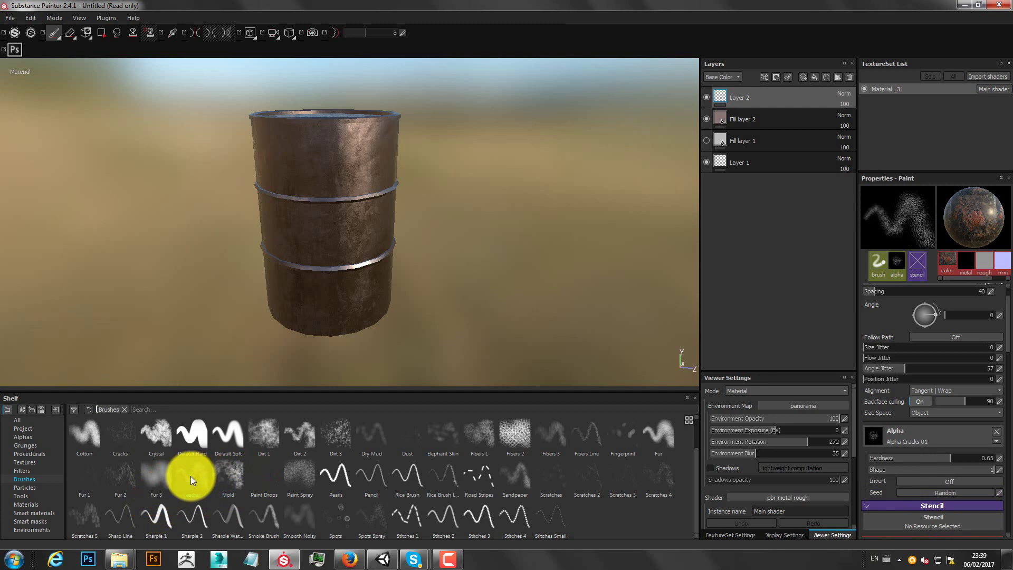
click(305, 478)
click(274, 441)
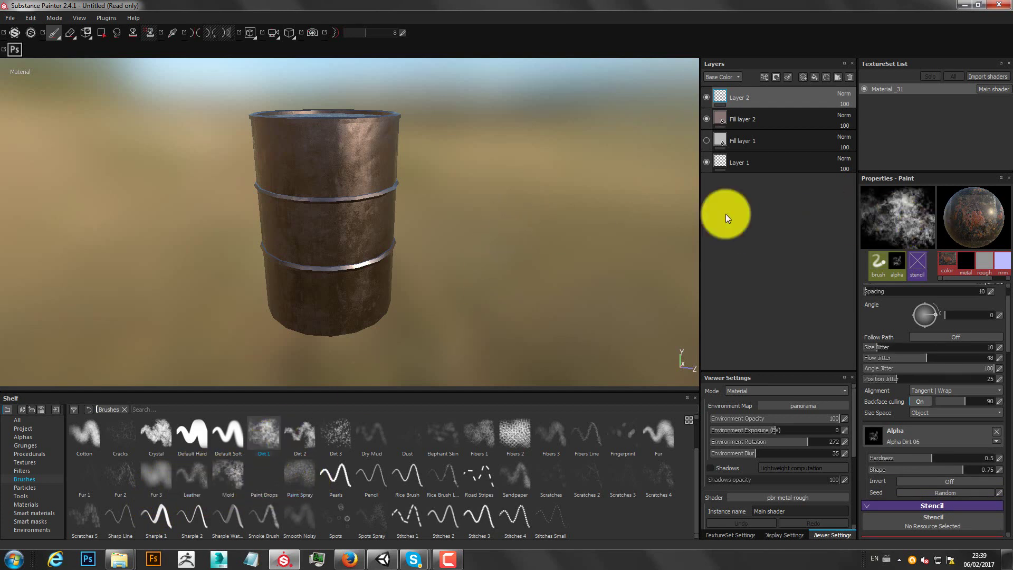
Switch to the Dirt 2 brush preset and dab a test mark on the barrel
scroll(316, 203, up, 2)
scroll(316, 204, up, 3)
scroll(311, 253, up, 4)
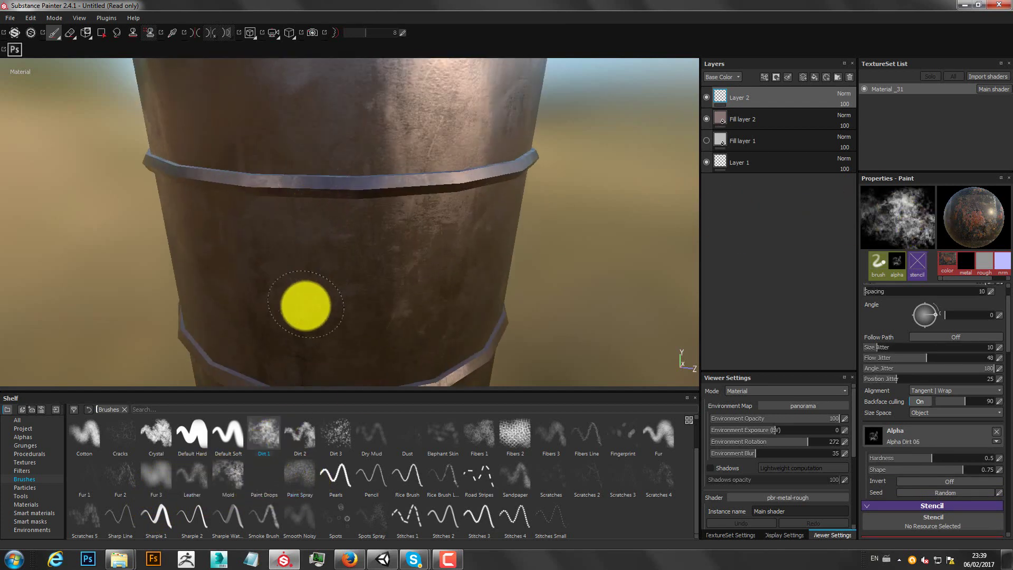
click(309, 445)
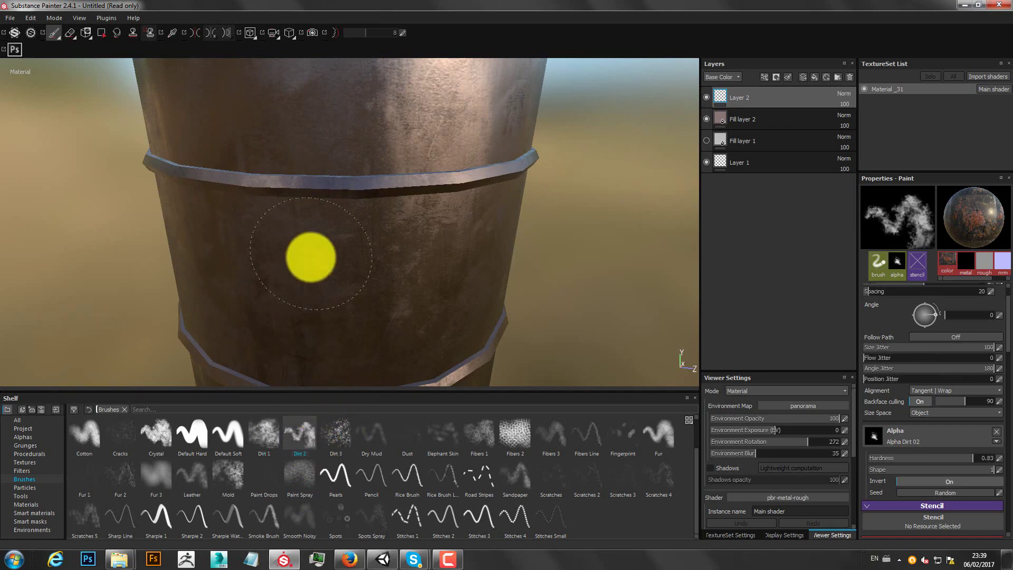
scroll(422, 115, down, 2)
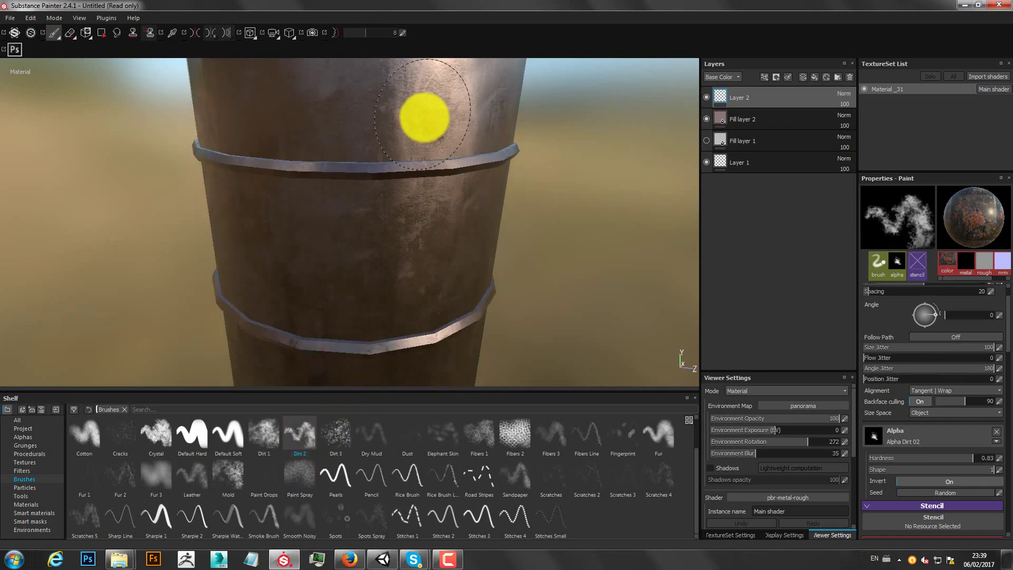
scroll(410, 153, down, 2)
scroll(406, 158, up, 1)
scroll(369, 193, up, 2)
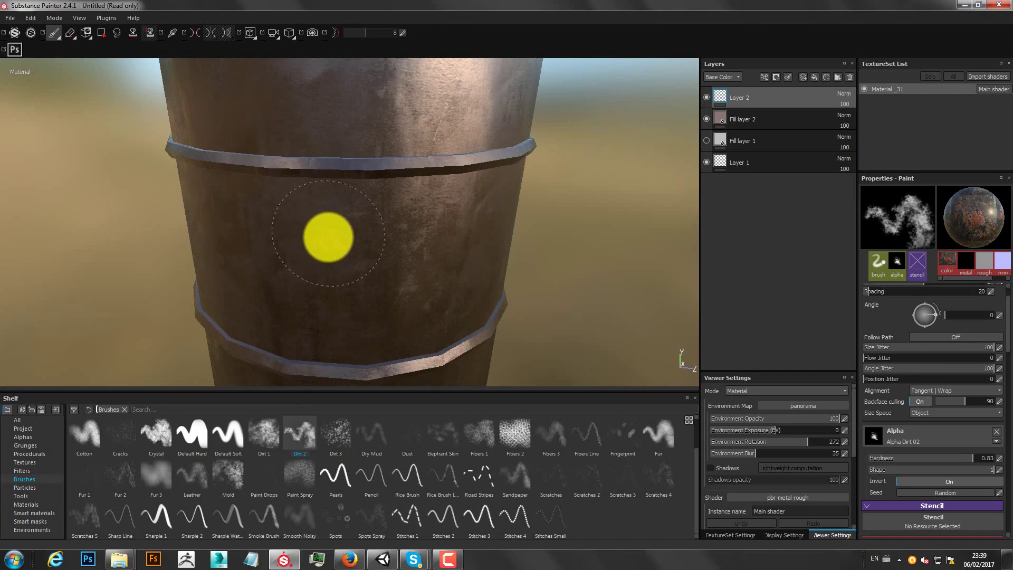
click(334, 241)
mouse_move(340, 251)
ctrl+mouse_down()
mouse_move(333, 190)
mouse_move(328, 273)
mouse_move(341, 330)
mouse_move(326, 244)
mouse_move(328, 112)
mouse_move(350, 335)
mouse_move(341, 215)
mouse_move(355, 254)
ctrl+mouse_up()
Lower the brush hardness, enlarge the brush, then test a stroke and undo it
mouse_move(385, 240)
ctrl+right_down()
mouse_move(400, 131)
mouse_move(410, 174)
mouse_move(414, 84)
mouse_move(417, 141)
mouse_move(444, 35)
ctrl+right_up()
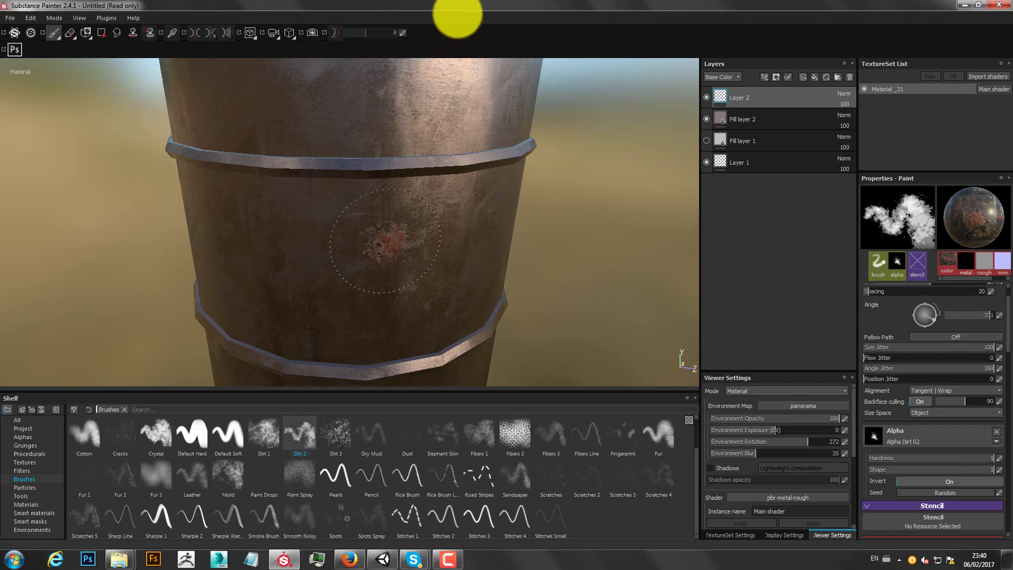
mouse_move(459, 28)
ctrl+right_down()
mouse_move(454, 19)
mouse_move(332, 253)
ctrl+right_up()
mouse_move(407, 184)
ctrl+right_down()
mouse_move(328, 258)
mouse_move(273, 209)
ctrl+right_up()
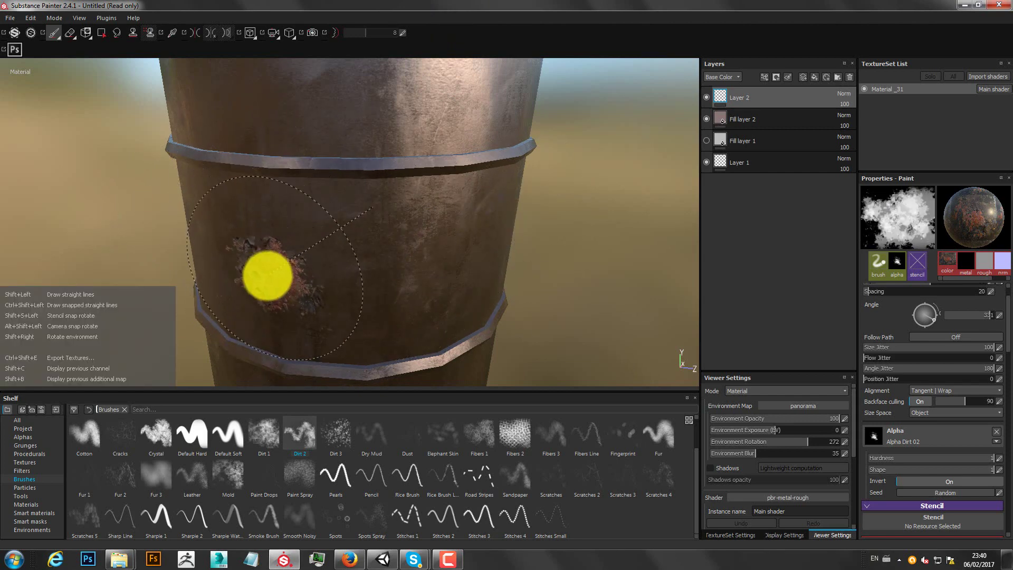
drag(263, 282, 379, 190)
key(ctrl+z)
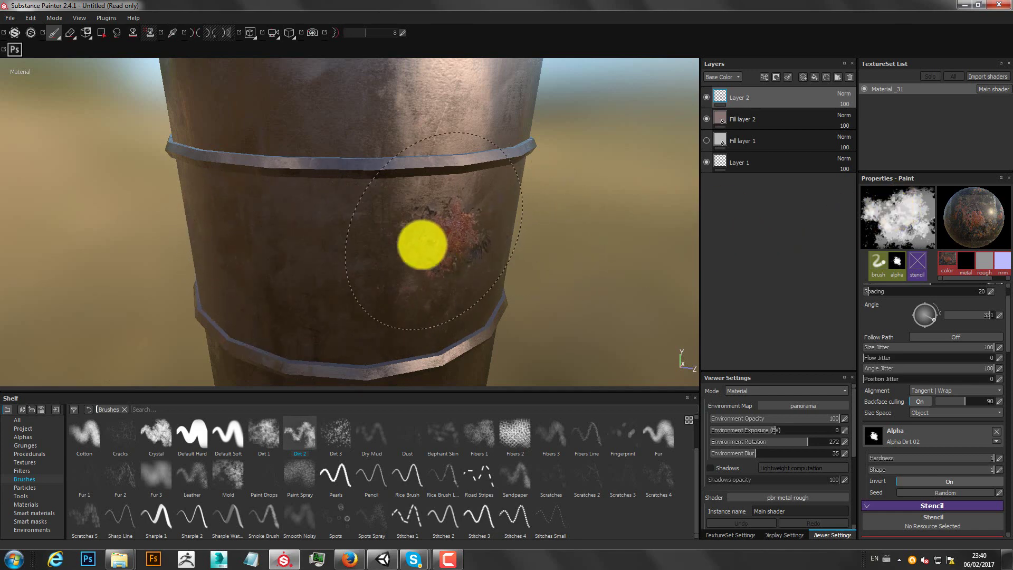
Assign a rust image to the brush's Base Color slot
scroll(338, 238, down, 2)
scroll(341, 240, up, 1)
scroll(342, 241, down, 1)
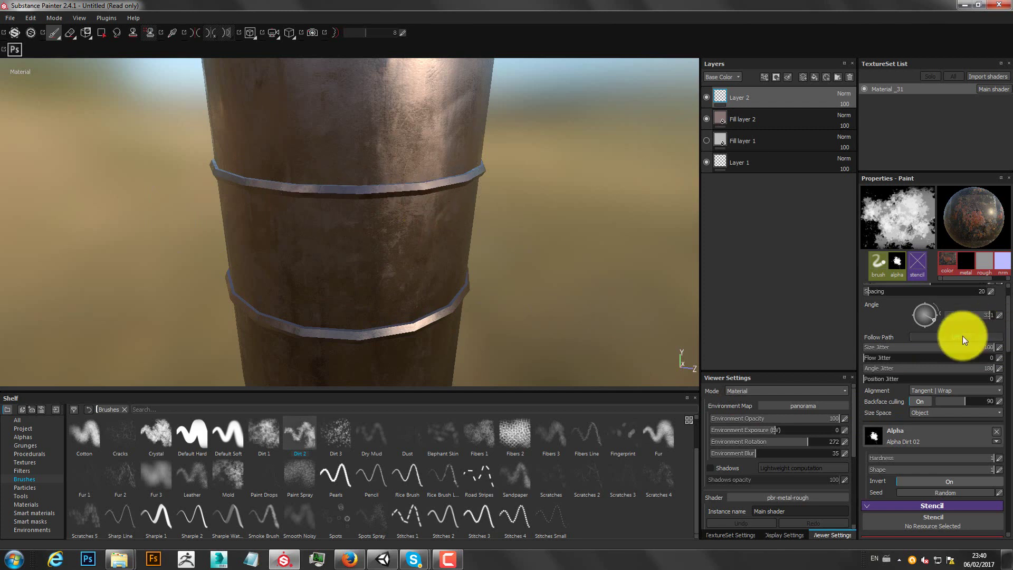
scroll(949, 370, down, 4)
scroll(933, 432, down, 1)
click(888, 442)
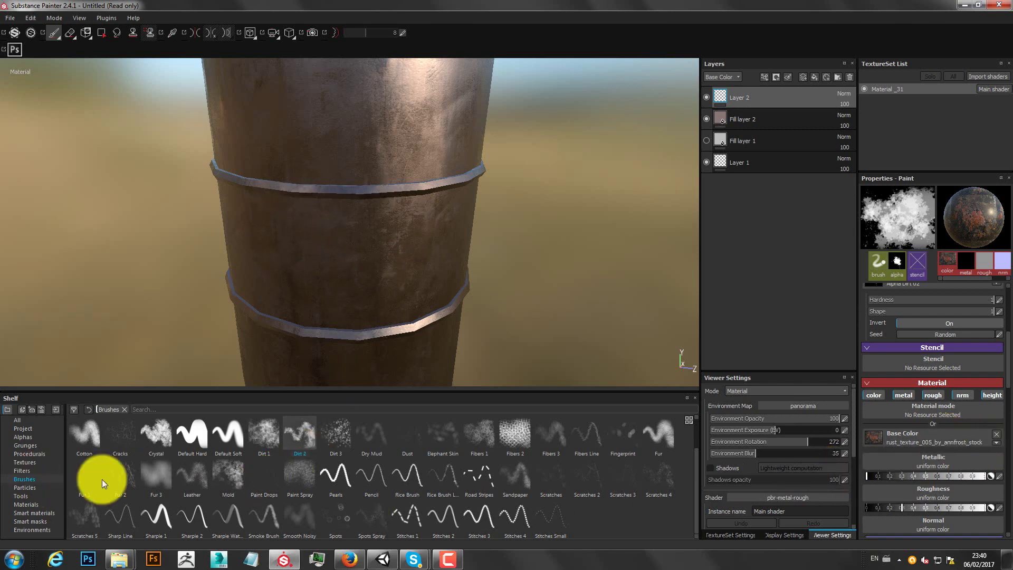
Drag the fully rusted texture from the shelf into the brush's Base Color
click(27, 461)
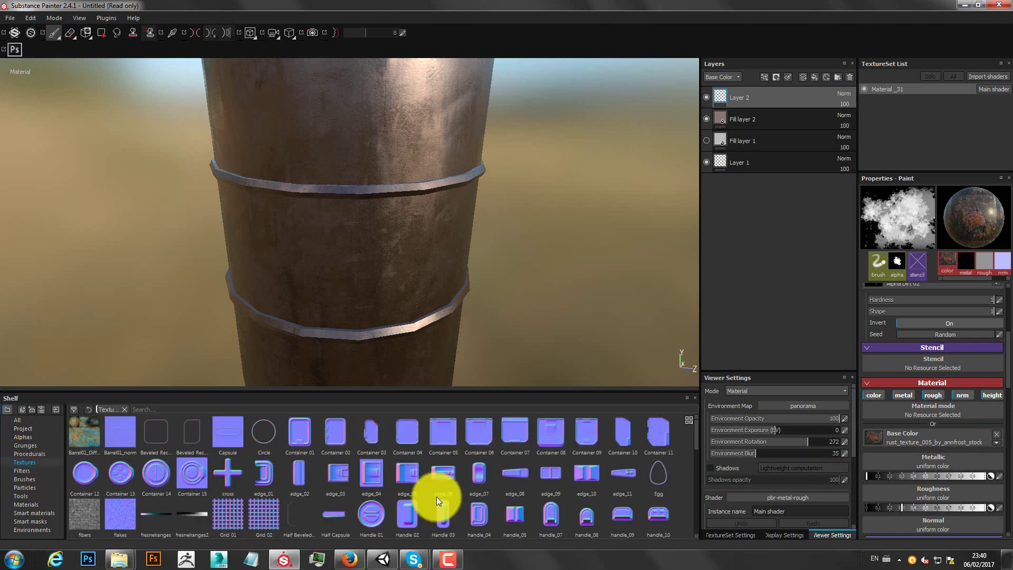
scroll(438, 499, down, 3)
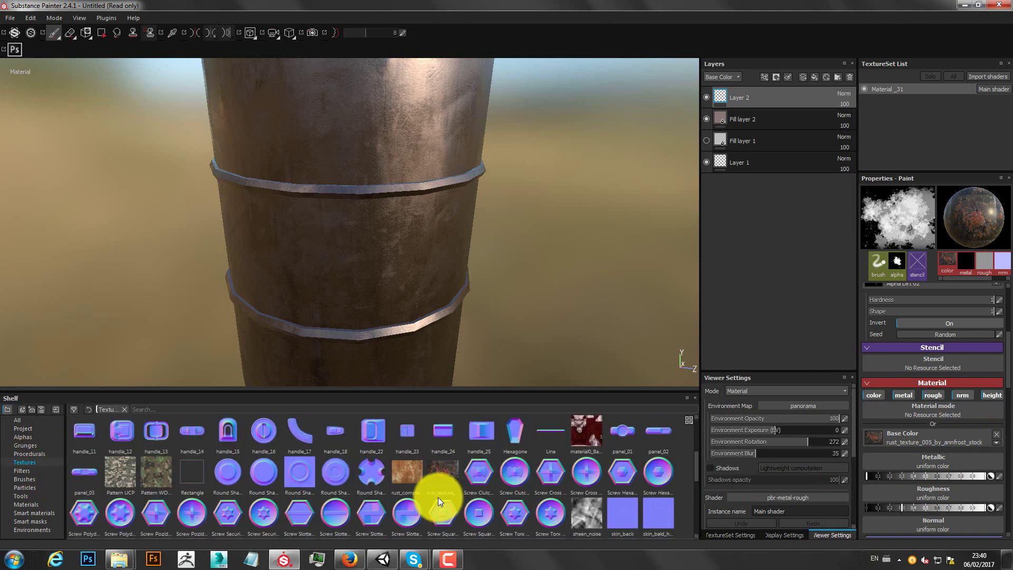
drag(412, 475, 897, 437)
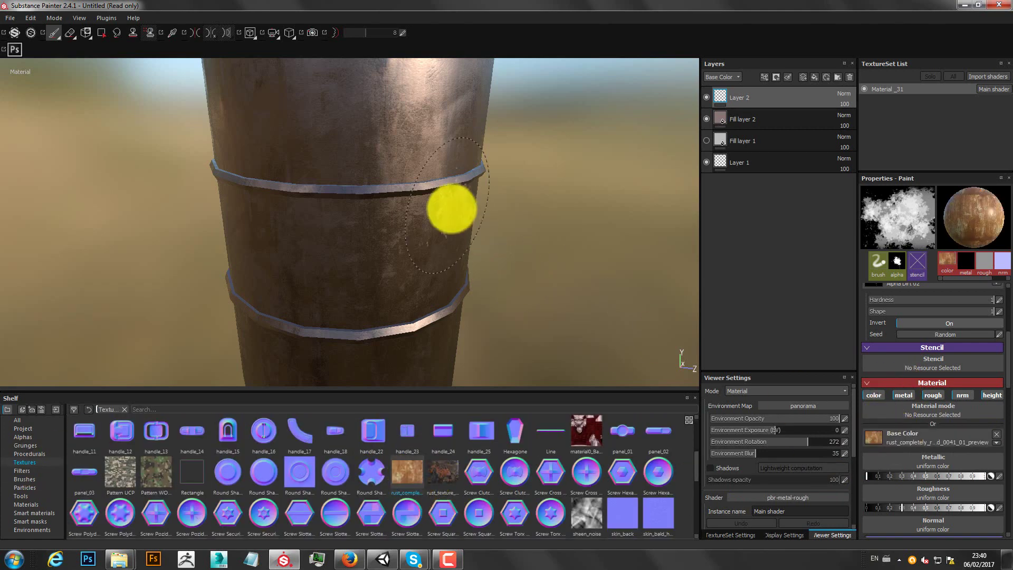
scroll(348, 252, down, 4)
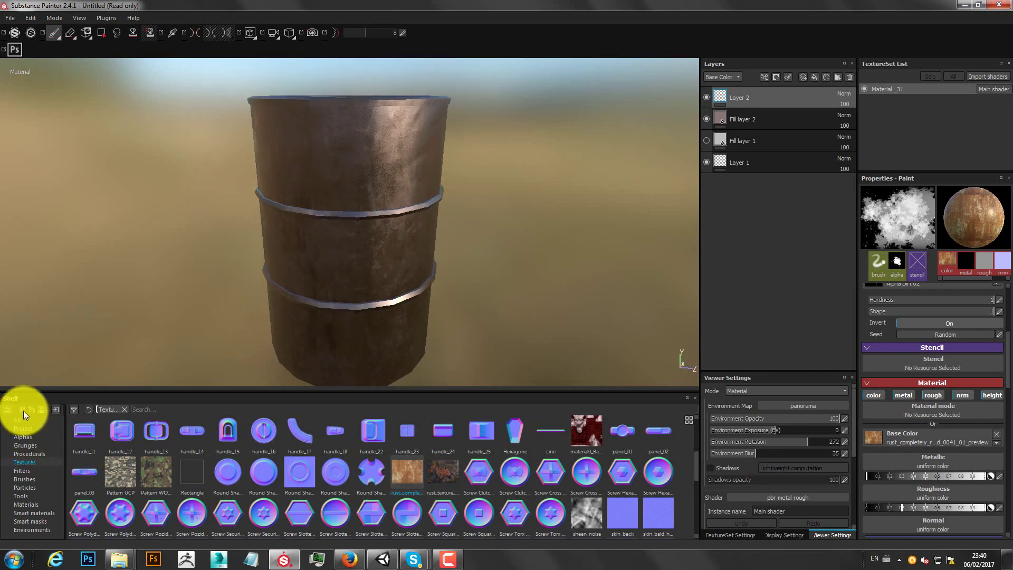
scroll(399, 268, up, 4)
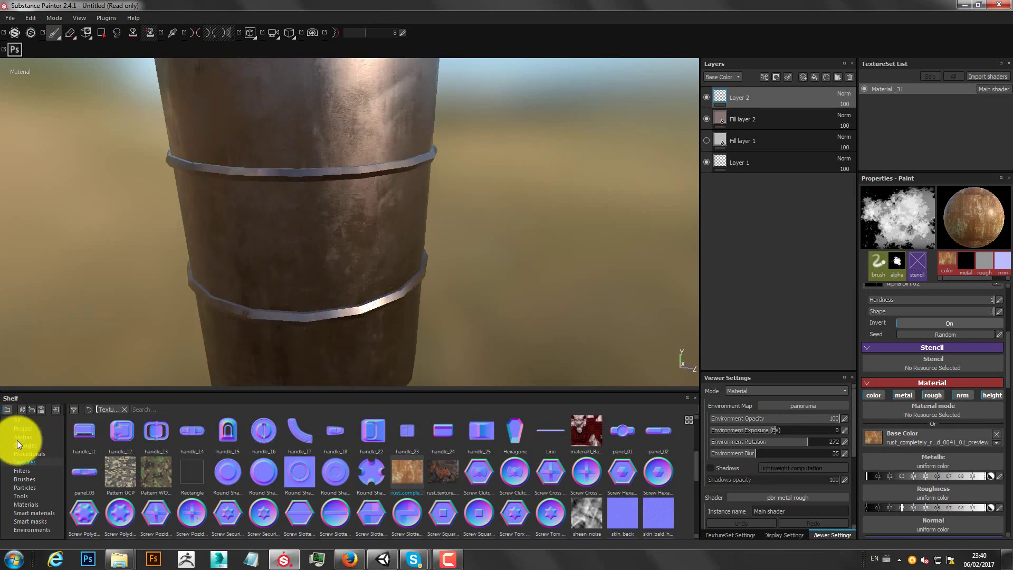
Test Default Hard and then Default Soft brushes on the barrel, undoing each trial
click(30, 477)
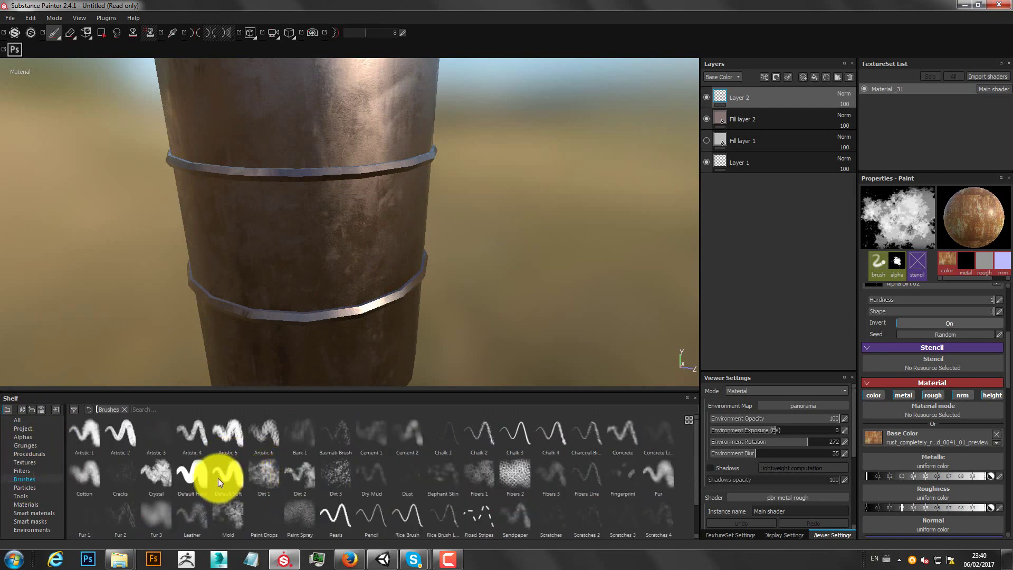
click(209, 477)
drag(303, 116, 311, 254)
drag(343, 185, 308, 248)
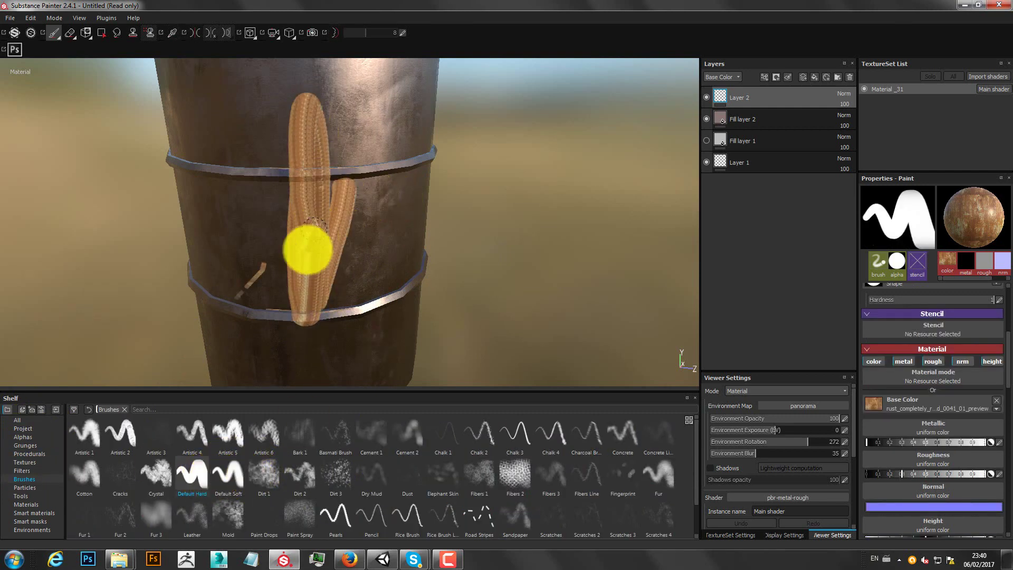
key(ctrl+z)
key(ctrl+z)
click(233, 470)
drag(311, 180, 294, 264)
key(ctrl+z)
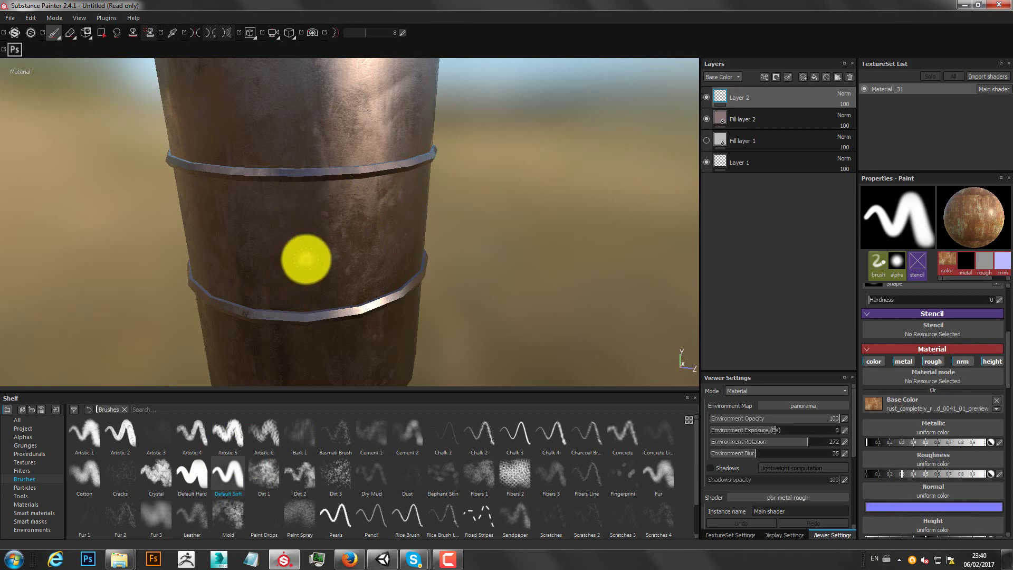
Paint soft rust across the barrel's middle band, then view only the Base Color channel
scroll(306, 259, down, 2)
scroll(316, 253, down, 3)
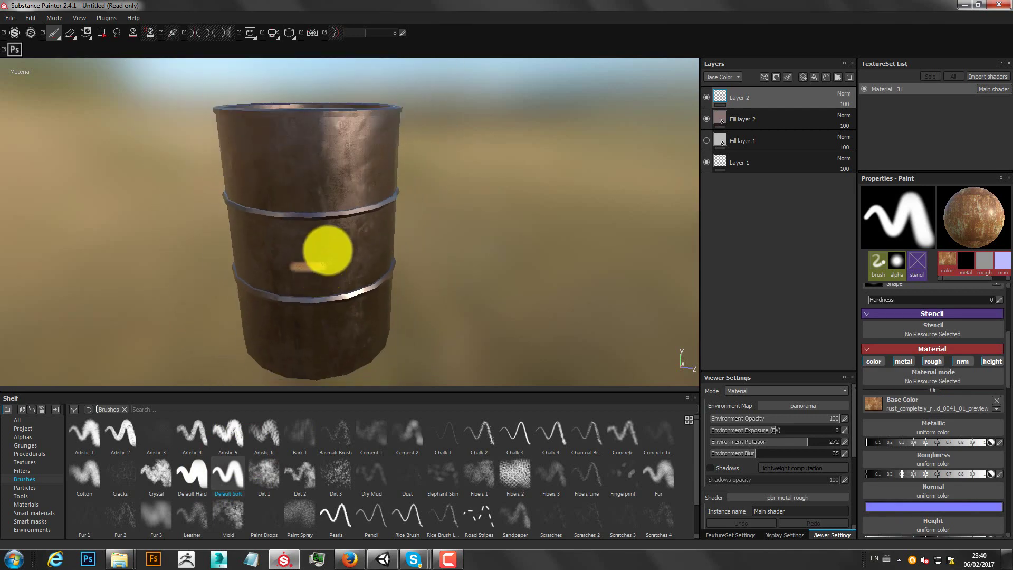
scroll(317, 271, down, 1)
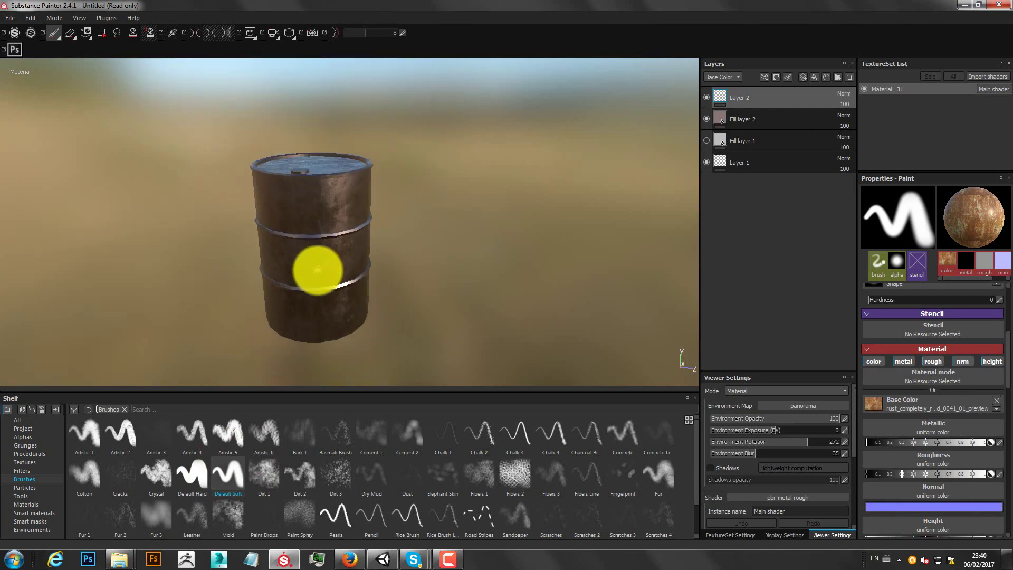
scroll(317, 271, up, 3)
ctrl+right_drag(317, 270, 327, 267)
mouse_move(327, 267)
mouse_down()
mouse_move(301, 238)
mouse_move(318, 251)
mouse_up()
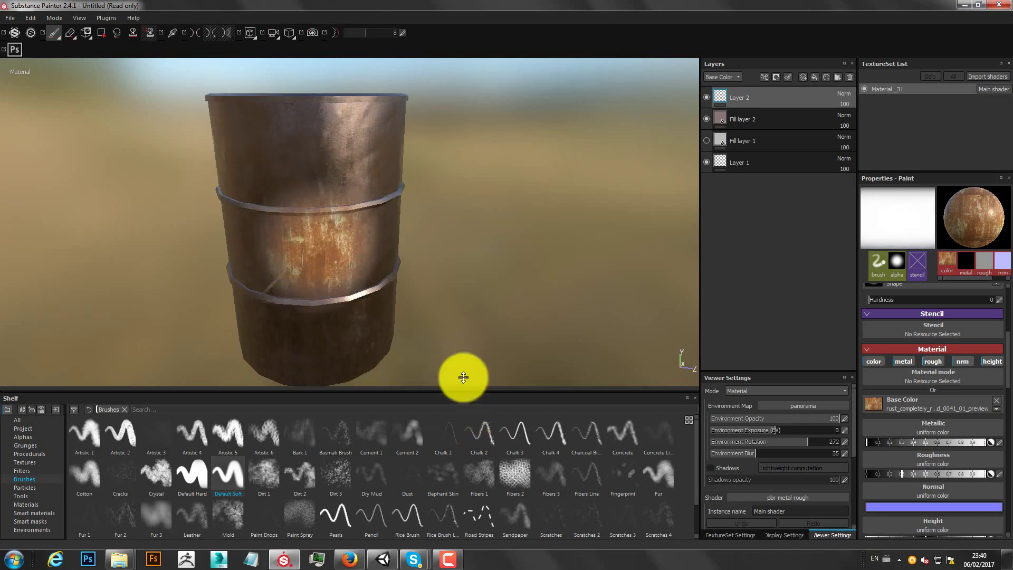
mouse_move(463, 377)
alt+mouse_down()
mouse_move(404, 256)
mouse_move(463, 273)
mouse_move(434, 235)
mouse_move(350, 233)
mouse_move(330, 200)
alt+mouse_up()
key(c)
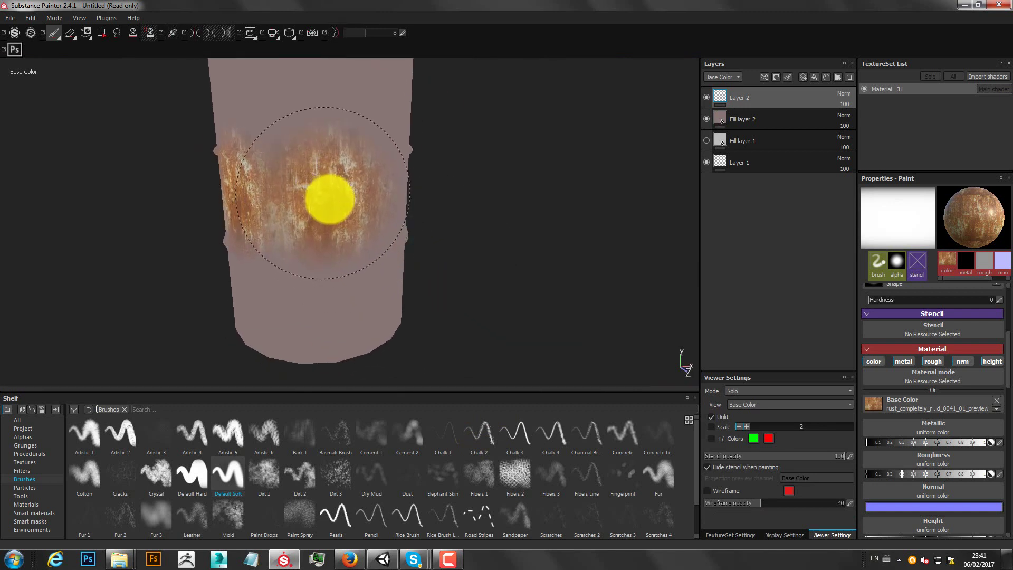
Paint more rust over the barrel's upper and lower body, then view it from a new angle
mouse_move(354, 231)
alt+mouse_down()
mouse_move(639, 305)
mouse_move(416, 308)
mouse_move(522, 292)
mouse_move(339, 274)
mouse_move(320, 296)
alt+mouse_up()
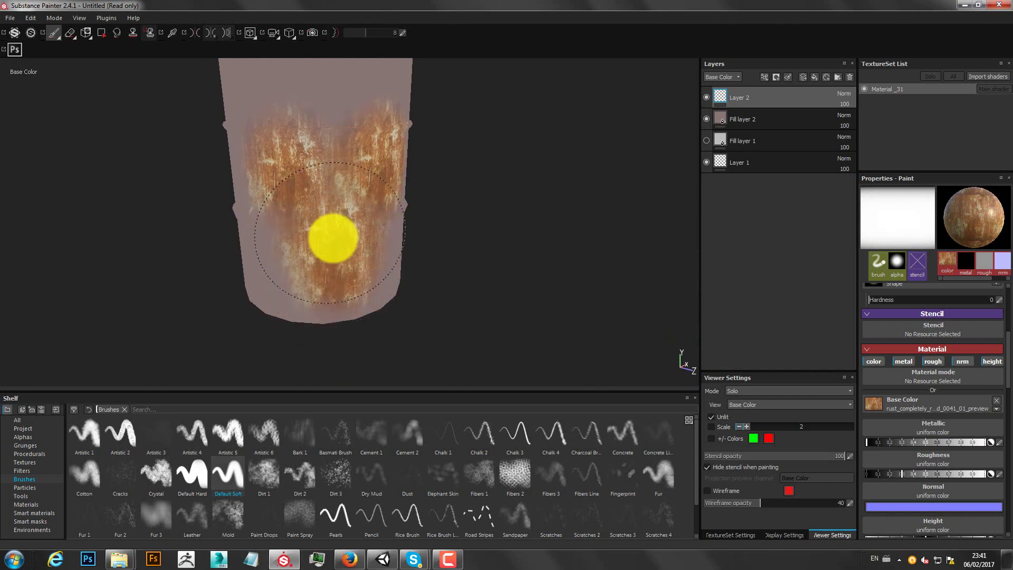
mouse_move(333, 237)
alt+mouse_down()
mouse_move(500, 346)
mouse_move(454, 323)
mouse_move(507, 335)
mouse_move(319, 277)
alt+mouse_up()
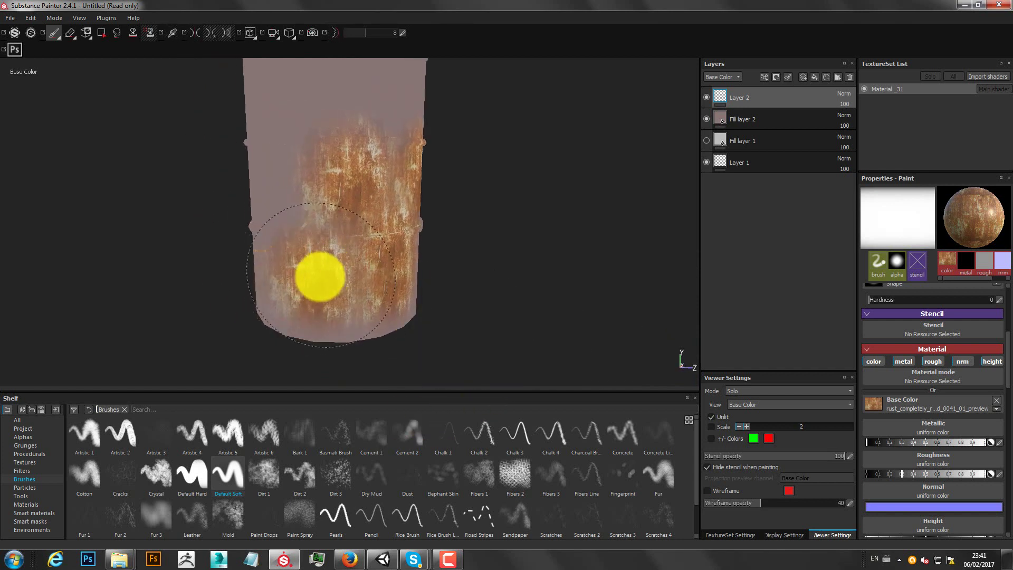
mouse_move(436, 381)
alt+mouse_down()
mouse_move(593, 326)
mouse_move(292, 191)
mouse_move(273, 197)
mouse_move(394, 280)
mouse_move(491, 255)
mouse_move(308, 196)
mouse_move(316, 210)
mouse_move(409, 239)
mouse_move(373, 217)
mouse_move(330, 162)
mouse_move(385, 235)
mouse_move(380, 296)
mouse_move(305, 292)
alt+mouse_up()
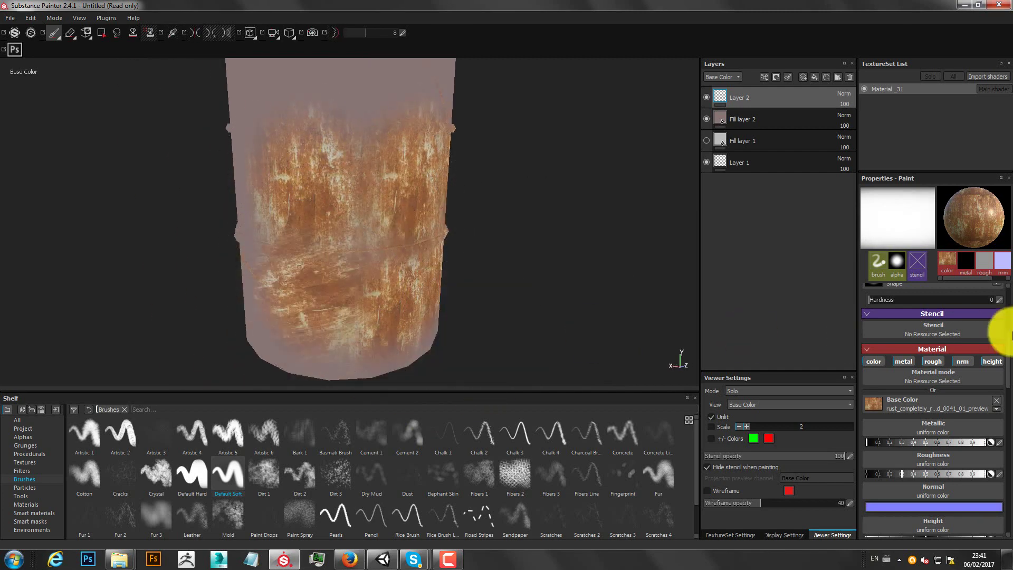
mouse_move(689, 233)
alt+mouse_down()
mouse_move(468, 225)
mouse_move(459, 260)
mouse_move(436, 232)
mouse_move(563, 185)
mouse_move(482, 237)
mouse_move(617, 120)
mouse_move(561, 185)
mouse_move(569, 192)
mouse_move(443, 217)
mouse_move(507, 216)
alt+mouse_up()
scroll(490, 201, down, 2)
Delete the painted rust layer and add a fill layer using the fully rusted texture as base colour
click(850, 78)
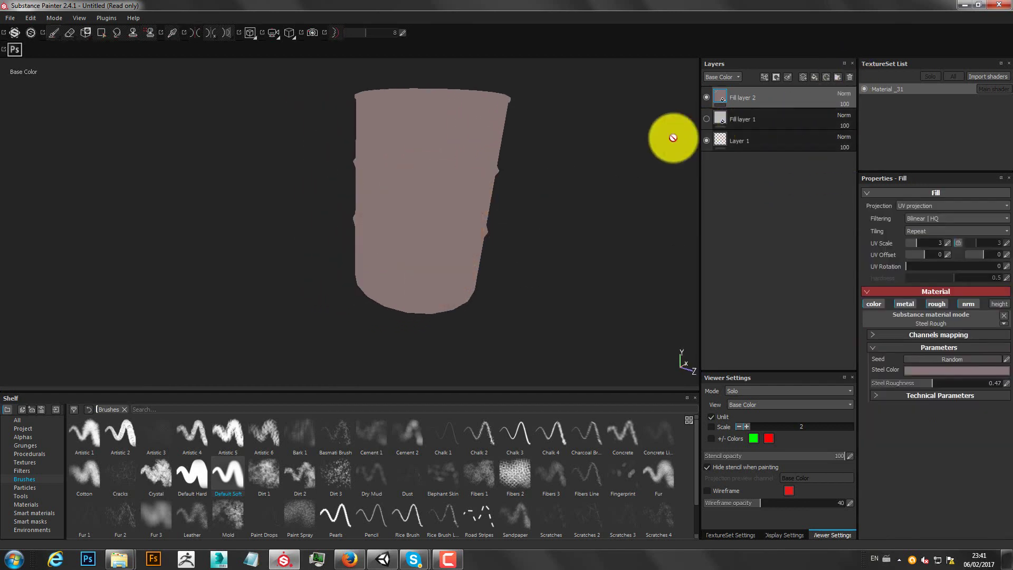
click(812, 76)
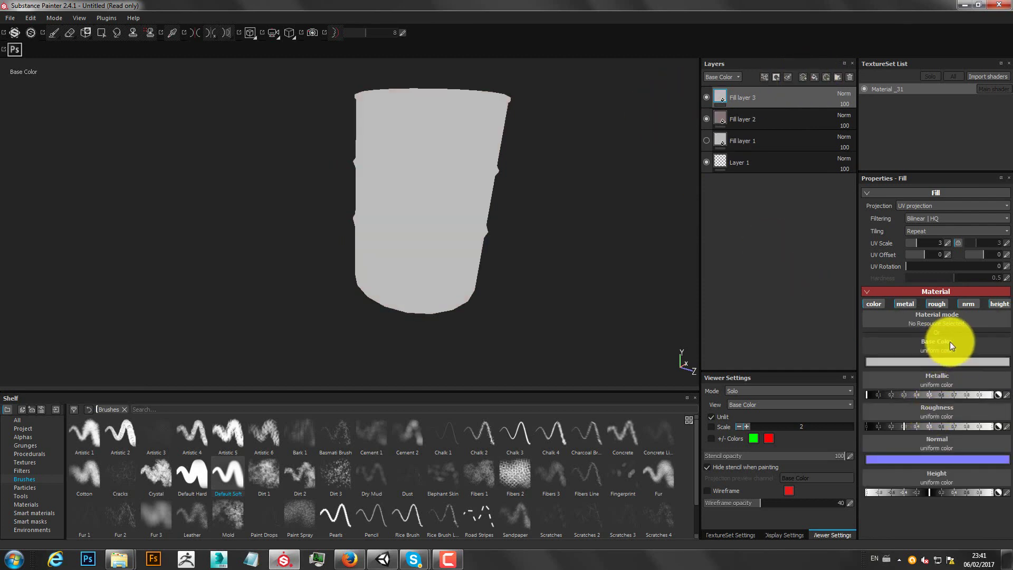
click(24, 462)
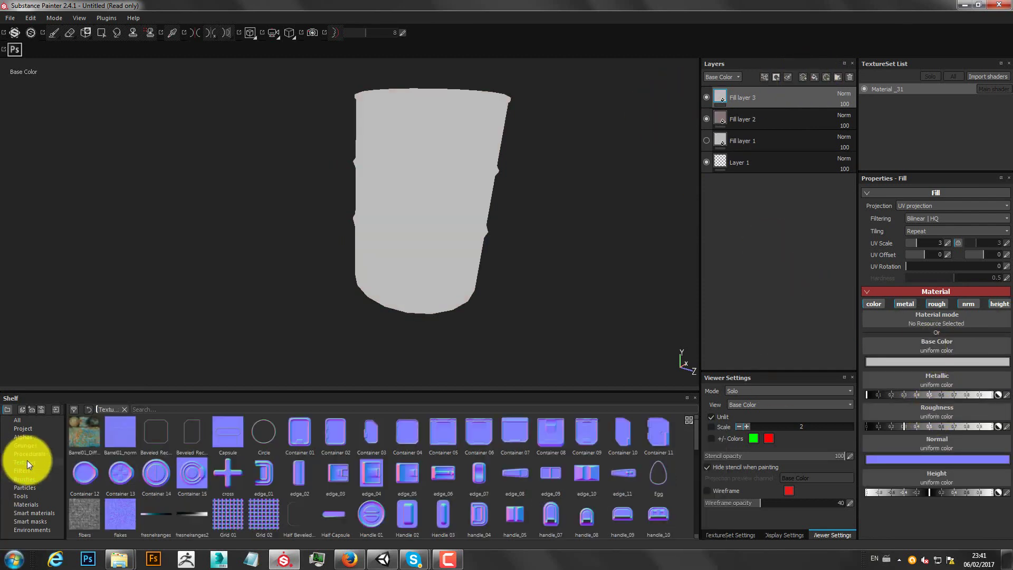
scroll(407, 496, down, 5)
scroll(406, 497, up, 5)
scroll(429, 495, down, 3)
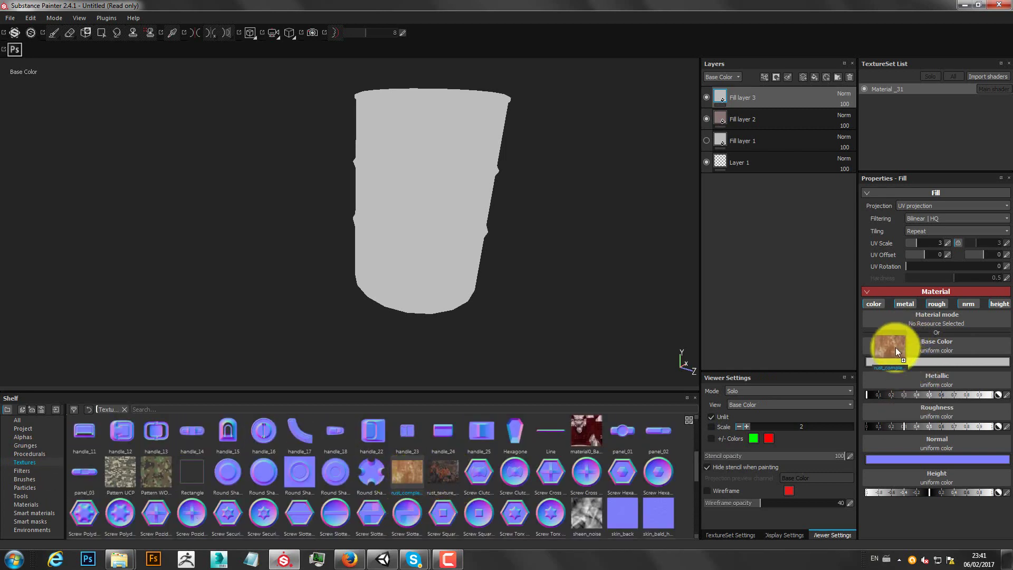
drag(917, 369, 891, 345)
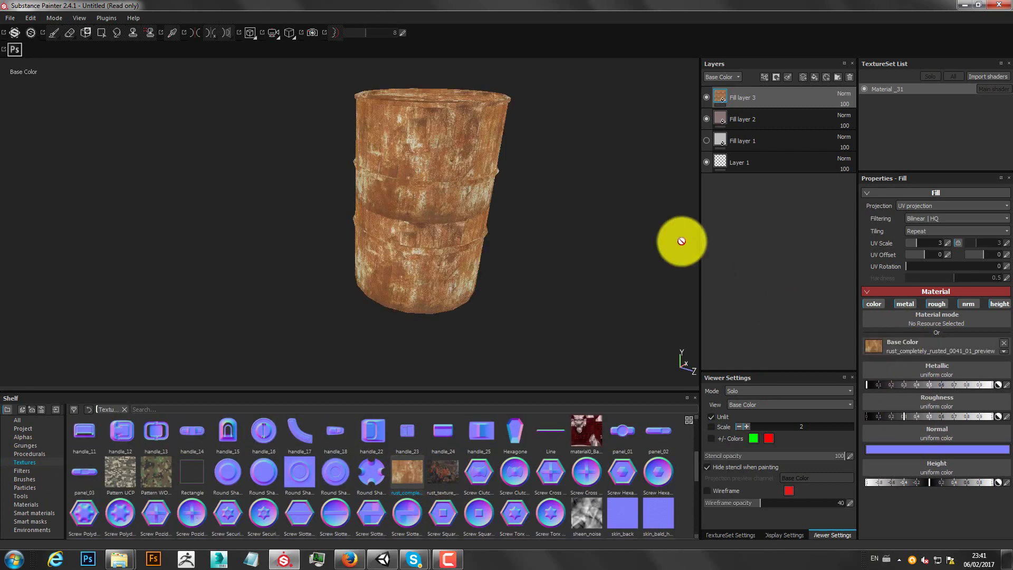
Set the rust fill's projection to Tri-planar with a UV scale of 1
click(945, 206)
click(946, 221)
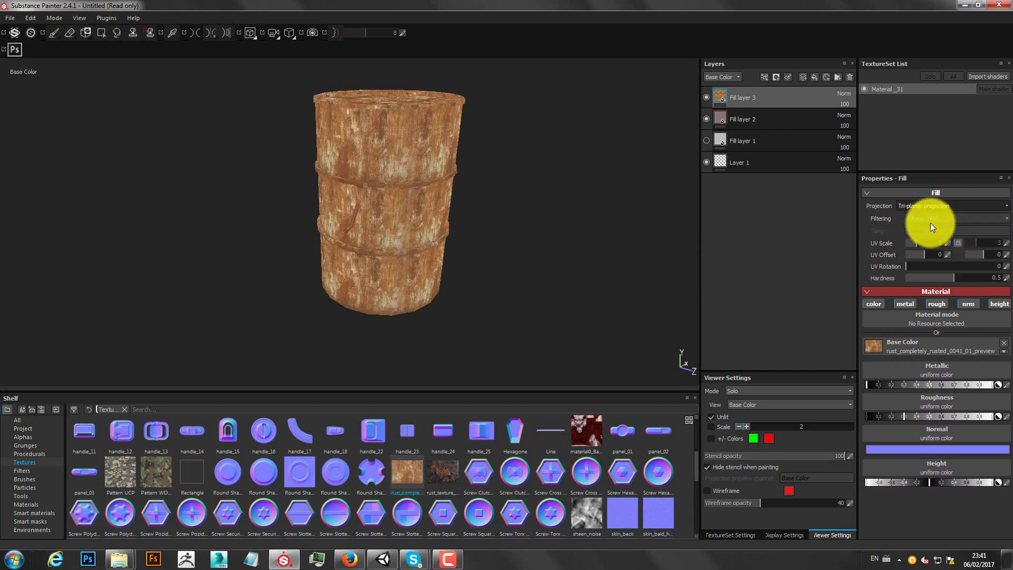
alt+drag(550, 219, 546, 198)
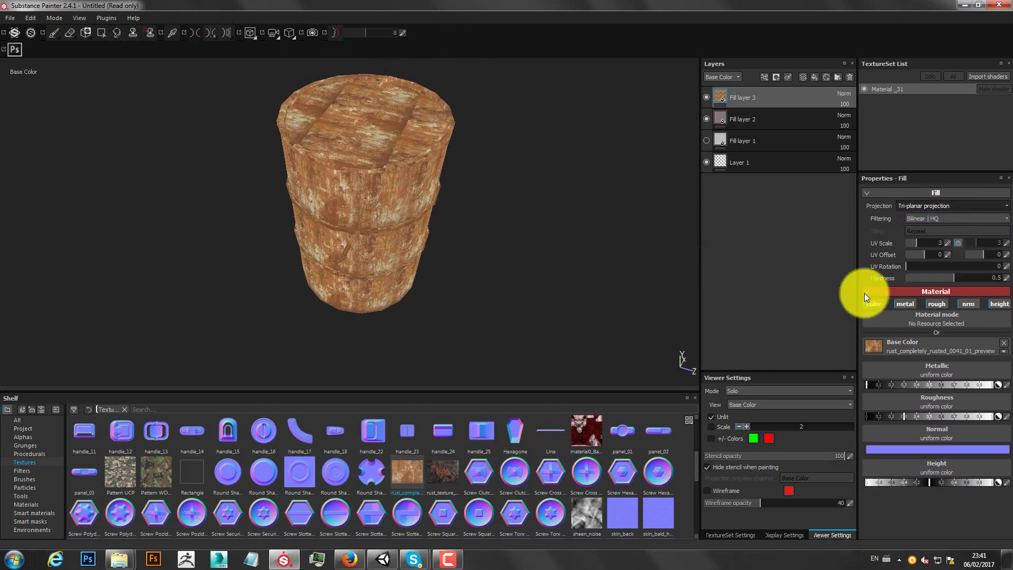
click(948, 242)
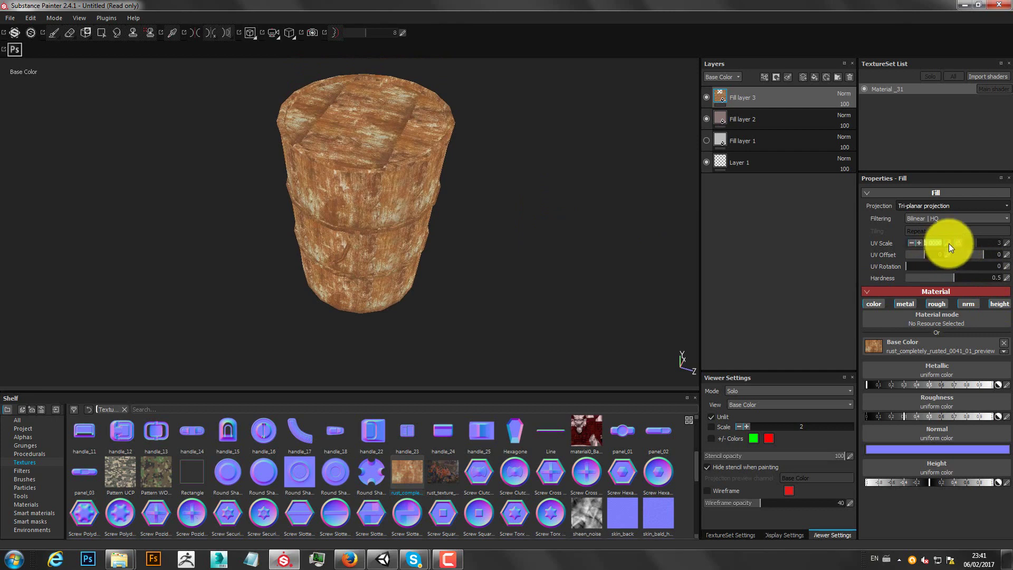
text(1)
key(Return)
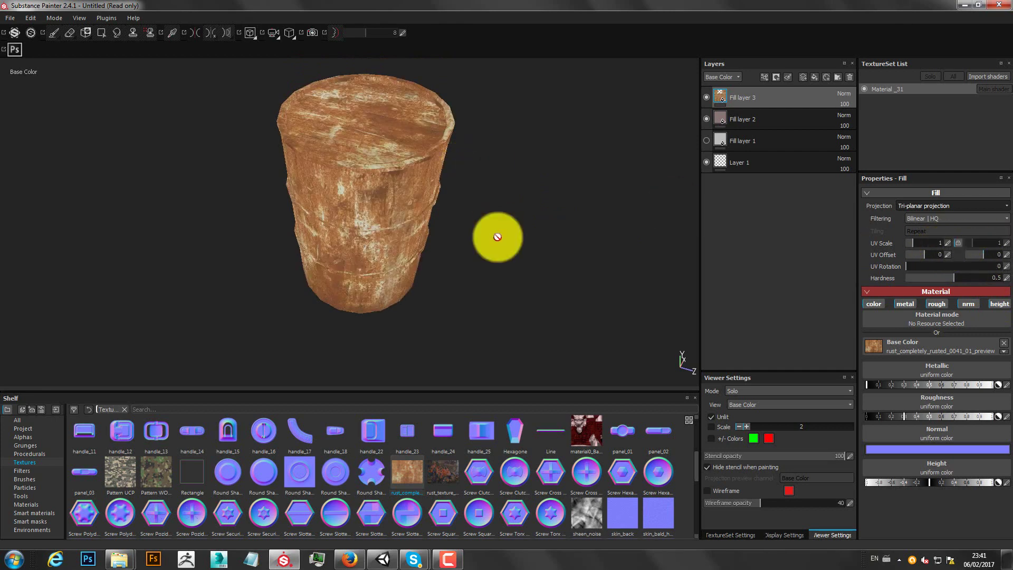
mouse_move(495, 236)
alt+mouse_down()
mouse_move(480, 196)
mouse_move(491, 212)
mouse_move(491, 203)
alt+mouse_up()
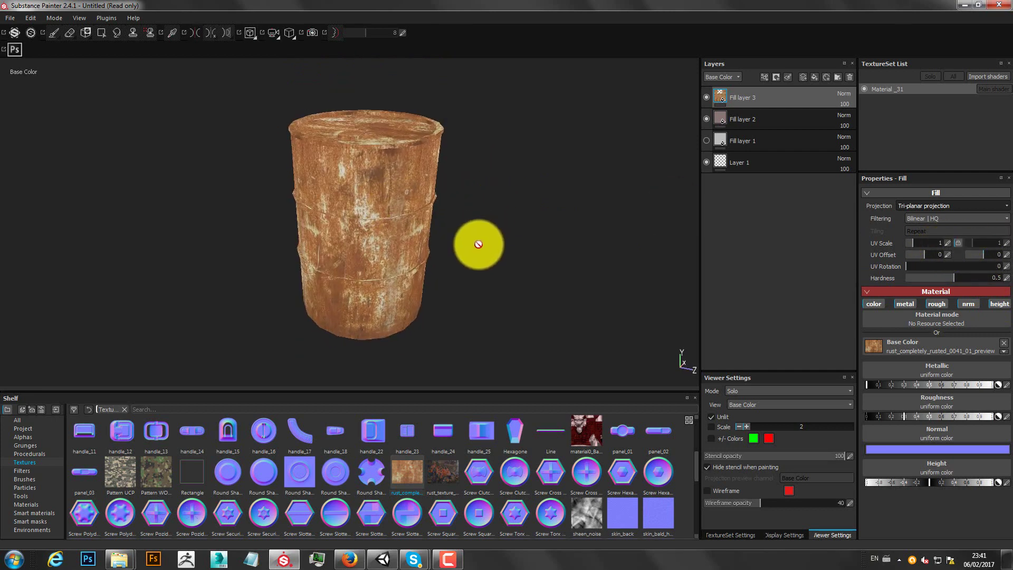
mouse_move(477, 242)
alt+mouse_down()
mouse_move(648, 222)
mouse_move(775, 80)
mouse_move(512, 246)
alt+mouse_up()
Step through texture channels, return to the full material view, and frame the barrel closer
key(b)
key(b)
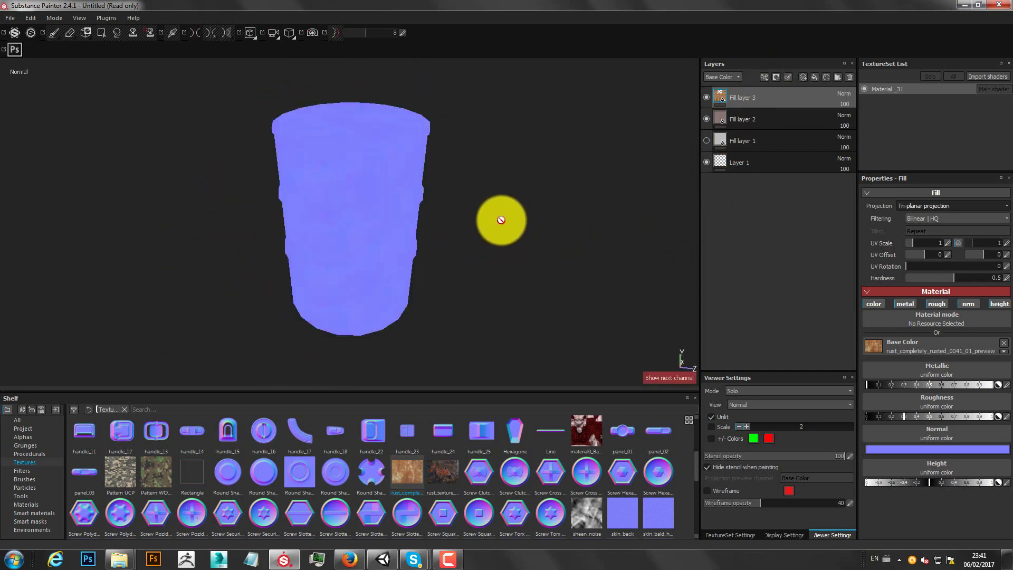
key(b)
key(m)
alt+drag(452, 208, 470, 251)
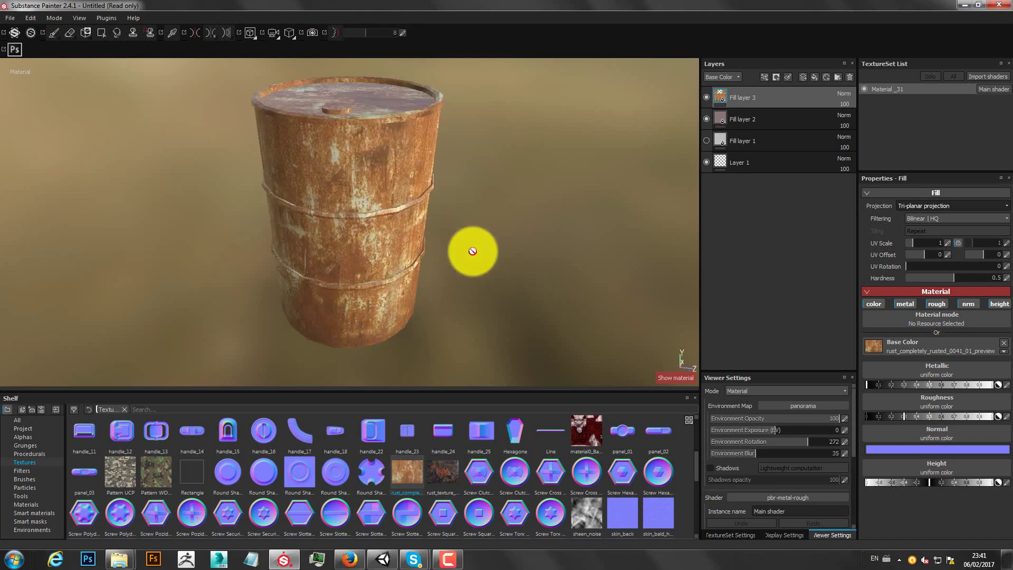
alt+right_drag(471, 251, 414, 215)
alt+middle_drag(414, 215, 262, 239)
mouse_move(261, 239)
alt+mouse_down()
mouse_move(430, 264)
mouse_move(339, 244)
mouse_move(441, 238)
mouse_move(491, 250)
alt+mouse_up()
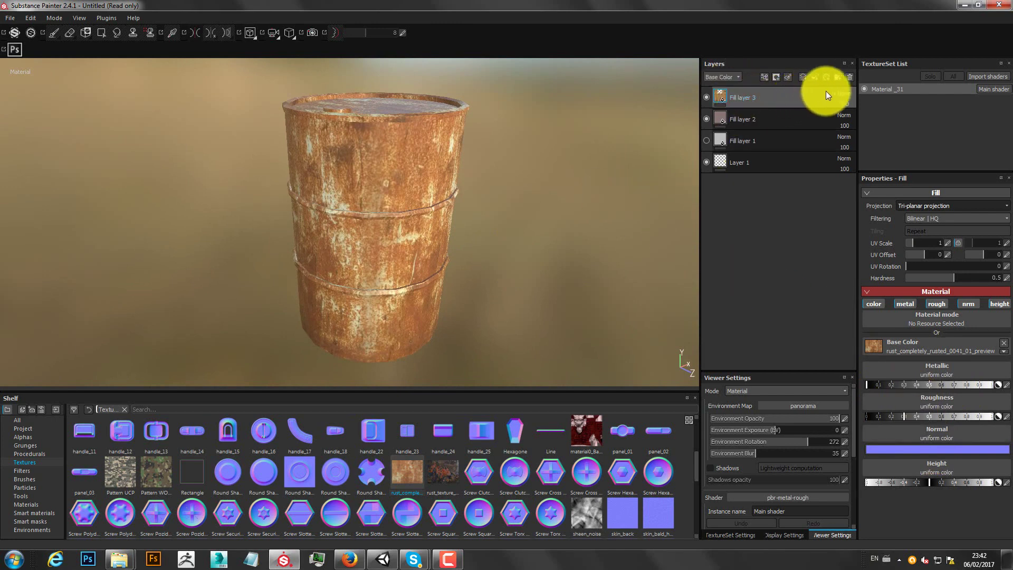
Set Fill layer 3 to Multiply blending, compare it with Screen, and return to Multiply
click(843, 93)
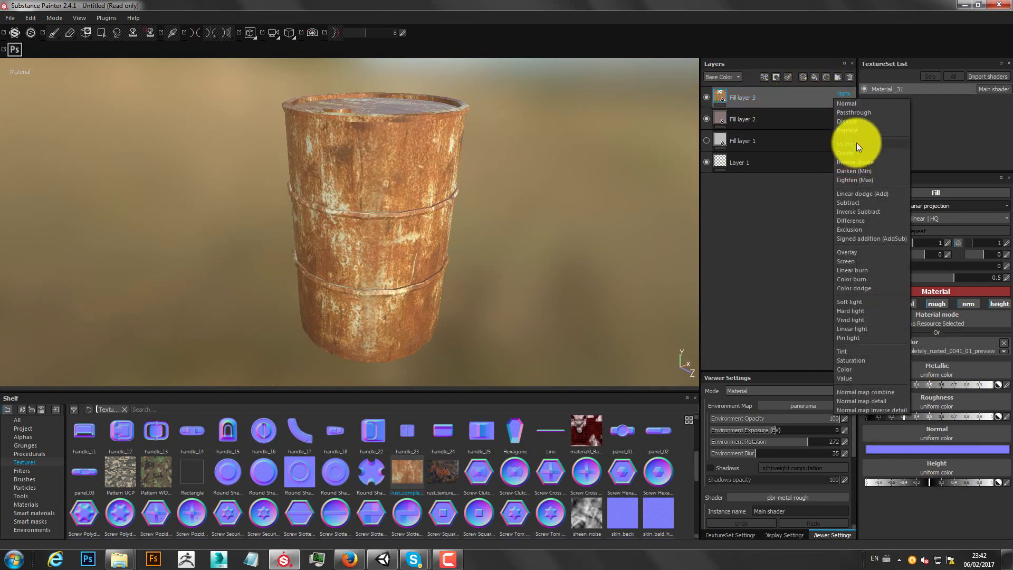
click(856, 143)
alt+drag(686, 160, 505, 157)
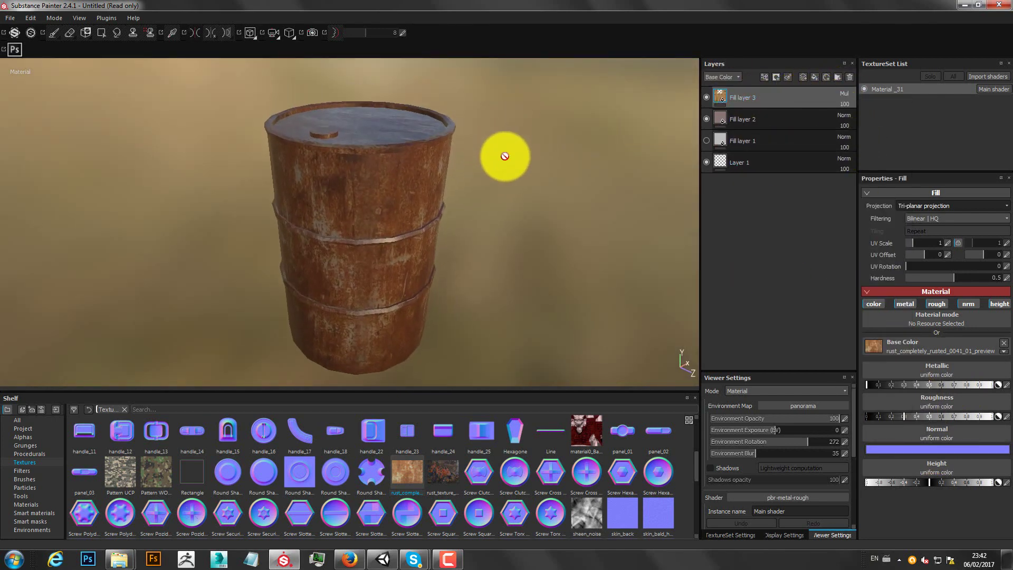
click(842, 93)
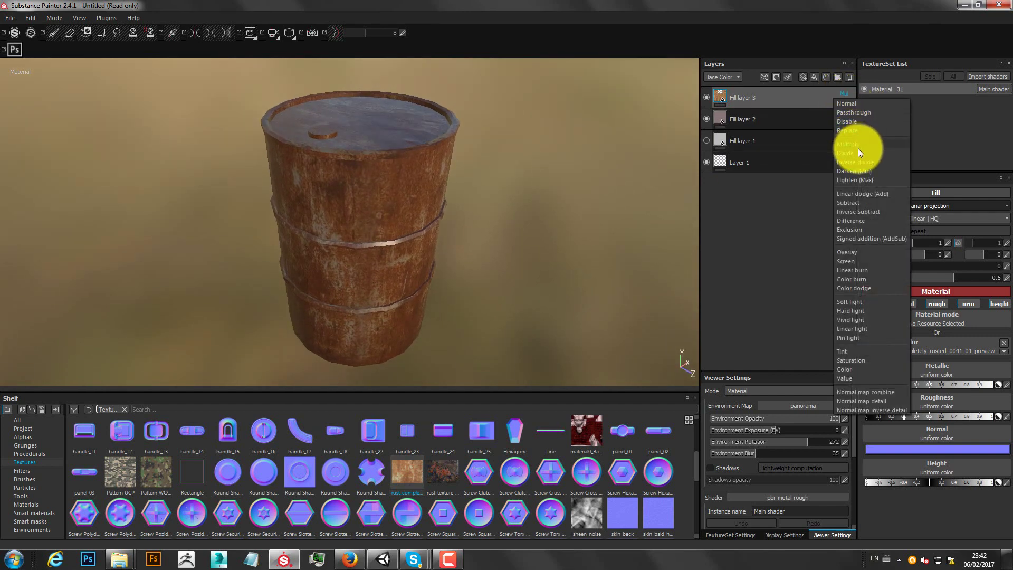
click(859, 262)
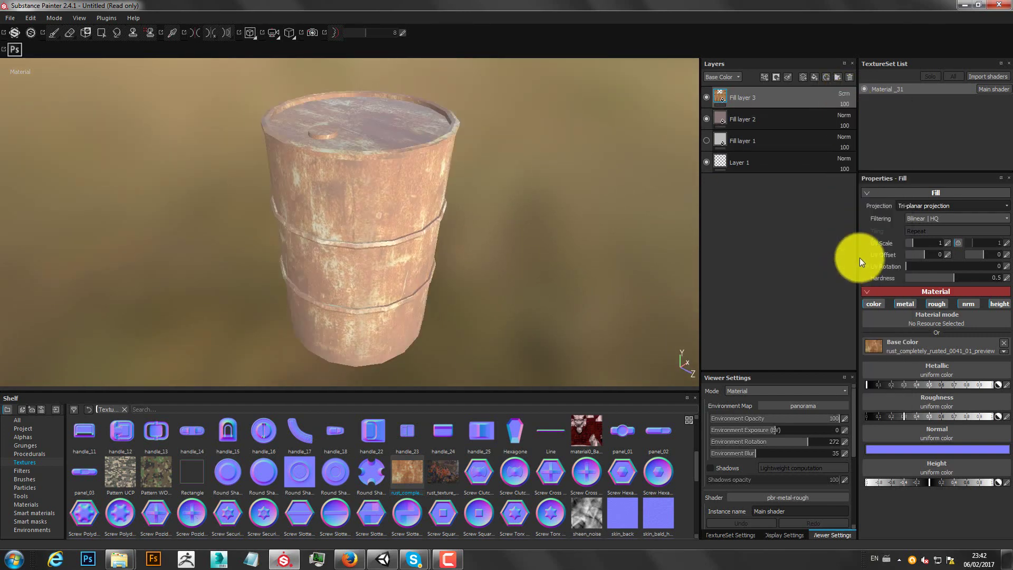
click(846, 94)
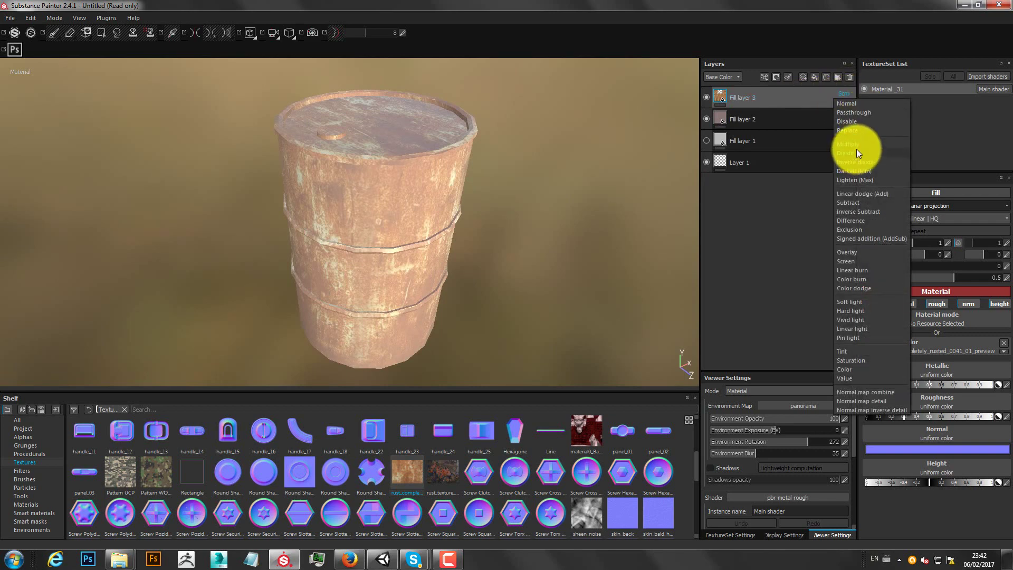
click(858, 145)
mouse_move(486, 197)
alt+mouse_down()
mouse_move(669, 232)
mouse_move(754, 142)
mouse_move(515, 206)
alt+mouse_up()
Compare Difference and another blend mode, keep Multiply, then add a paint layer using rust_texture_005 as base colour
click(847, 95)
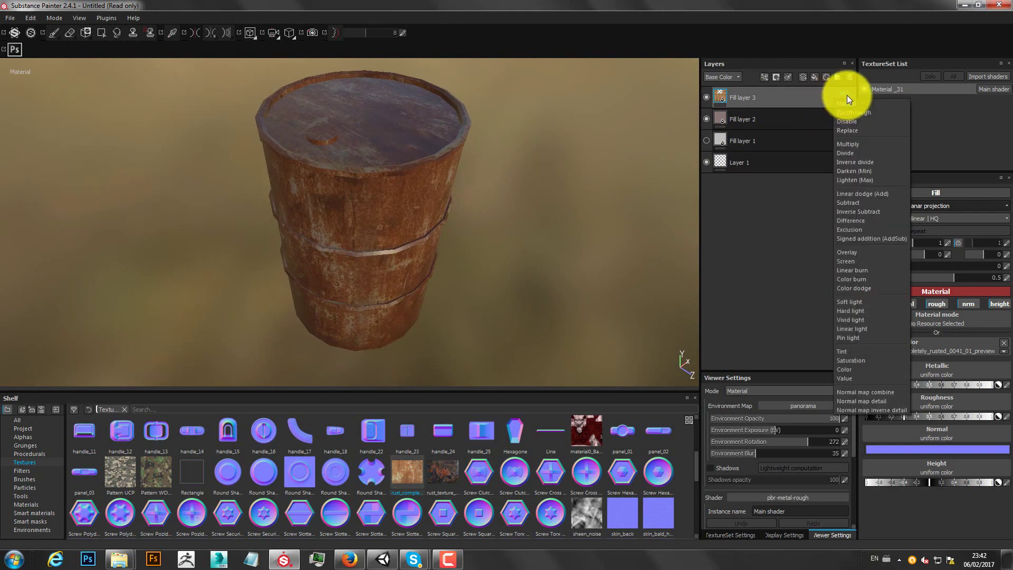
click(863, 220)
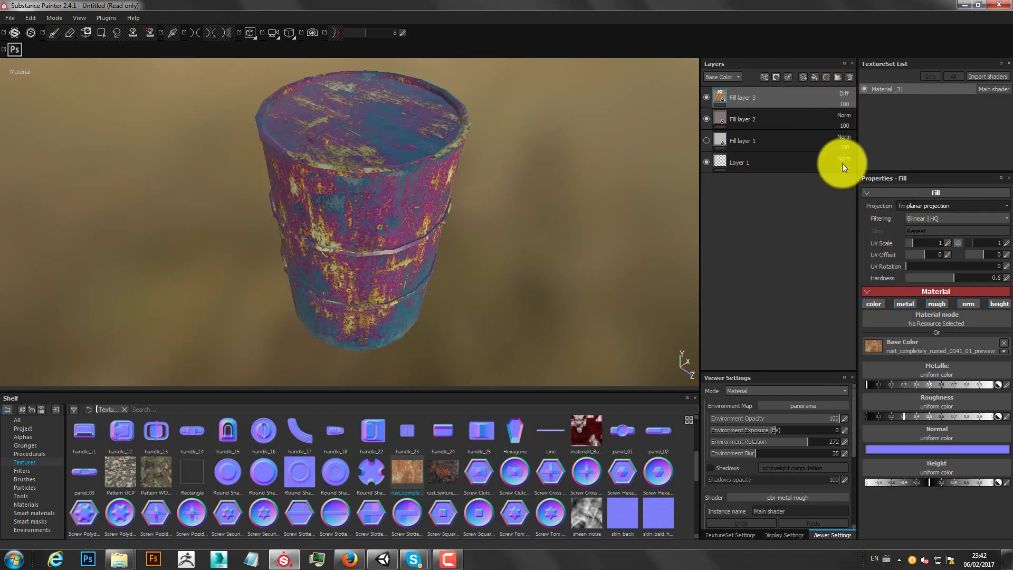
click(844, 95)
click(875, 227)
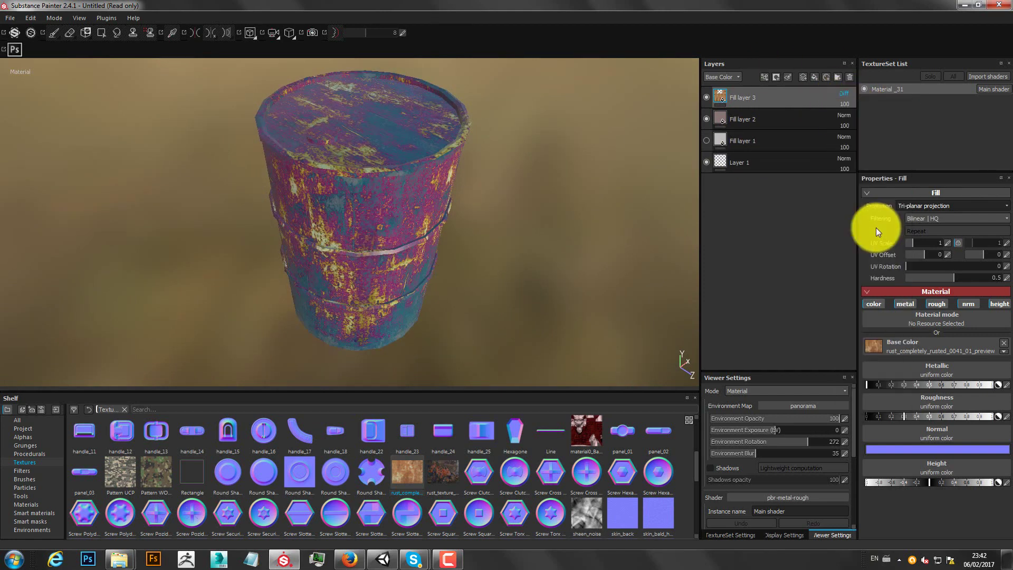
click(842, 96)
click(854, 145)
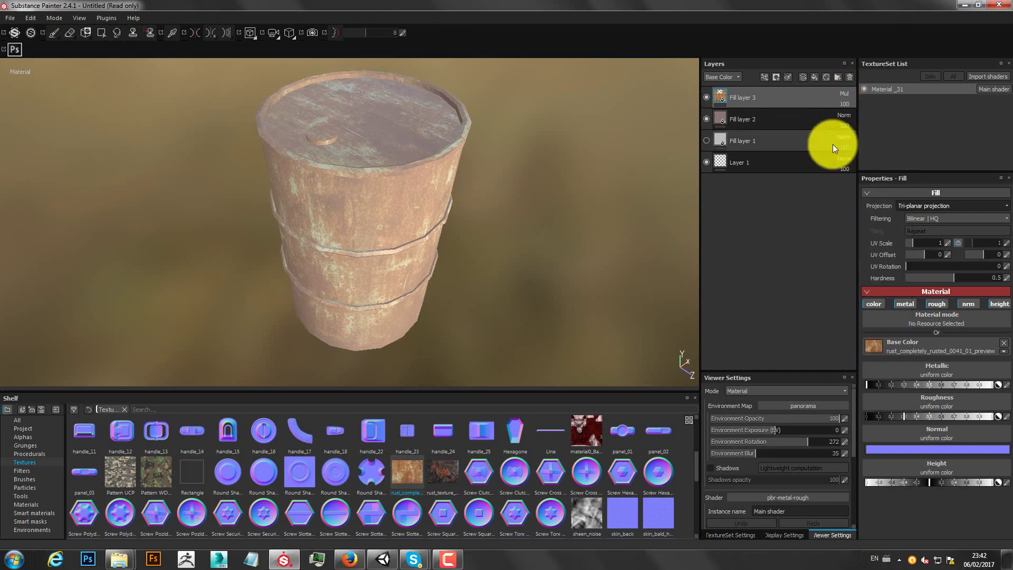
mouse_move(407, 231)
alt+mouse_down()
mouse_move(385, 140)
mouse_move(487, 78)
mouse_move(524, 172)
mouse_move(459, 163)
mouse_move(420, 188)
mouse_move(459, 221)
alt+mouse_up()
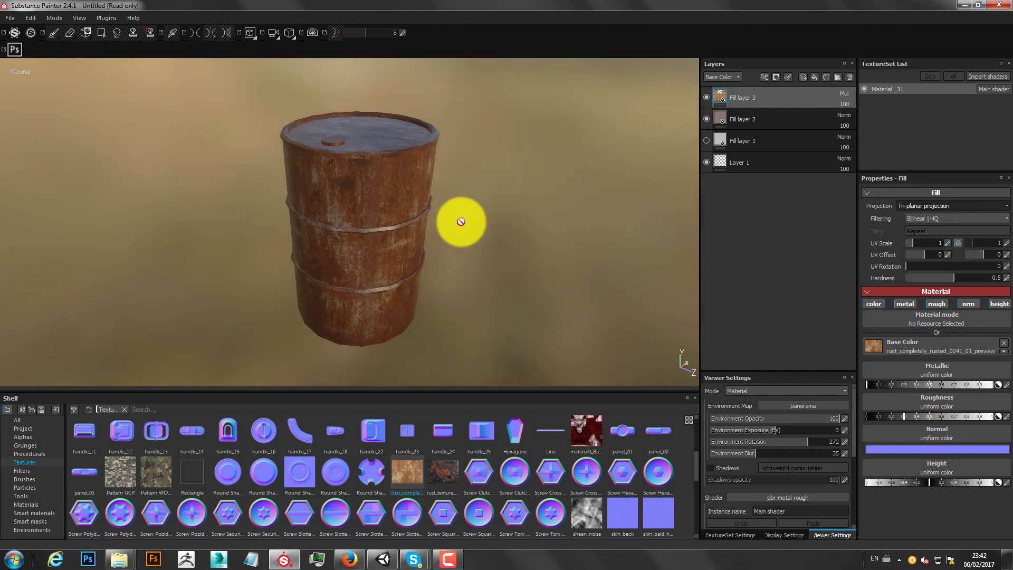
click(803, 77)
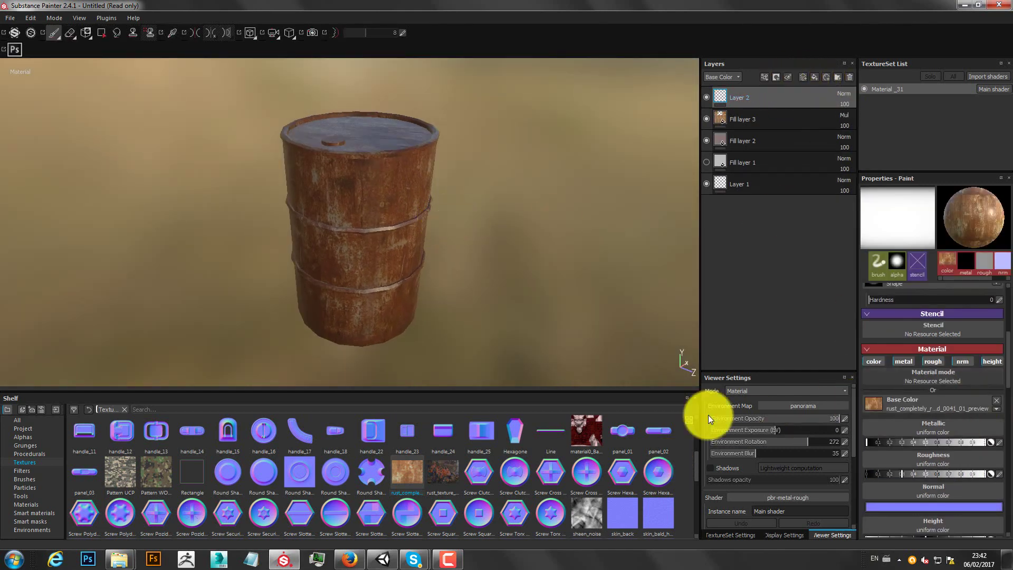
drag(451, 473, 974, 449)
Paint rust-textured patches on Layer 2 across the barrel's side near the hoop
drag(958, 400, 958, 401)
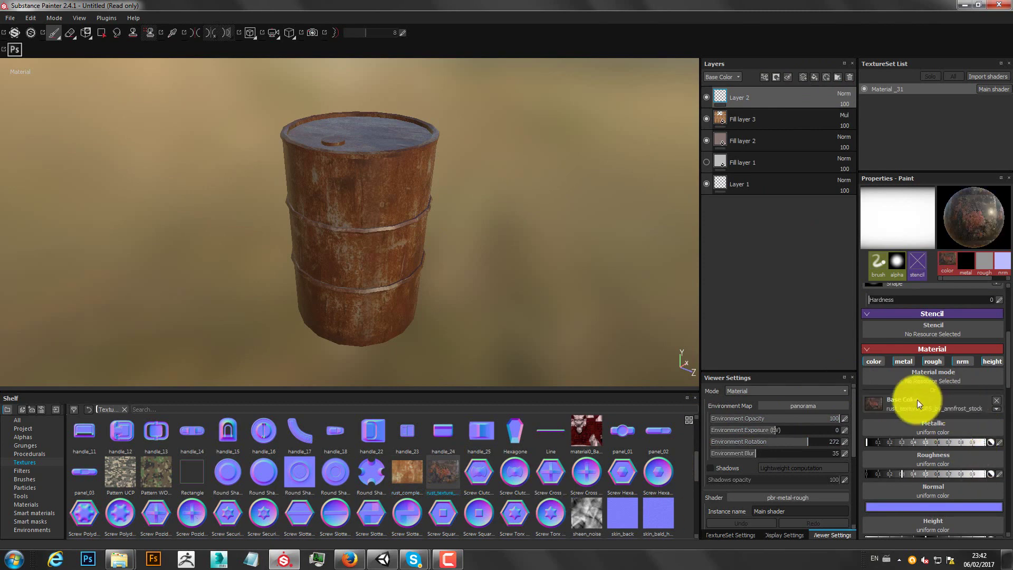
click(410, 218)
scroll(376, 199, up, 5)
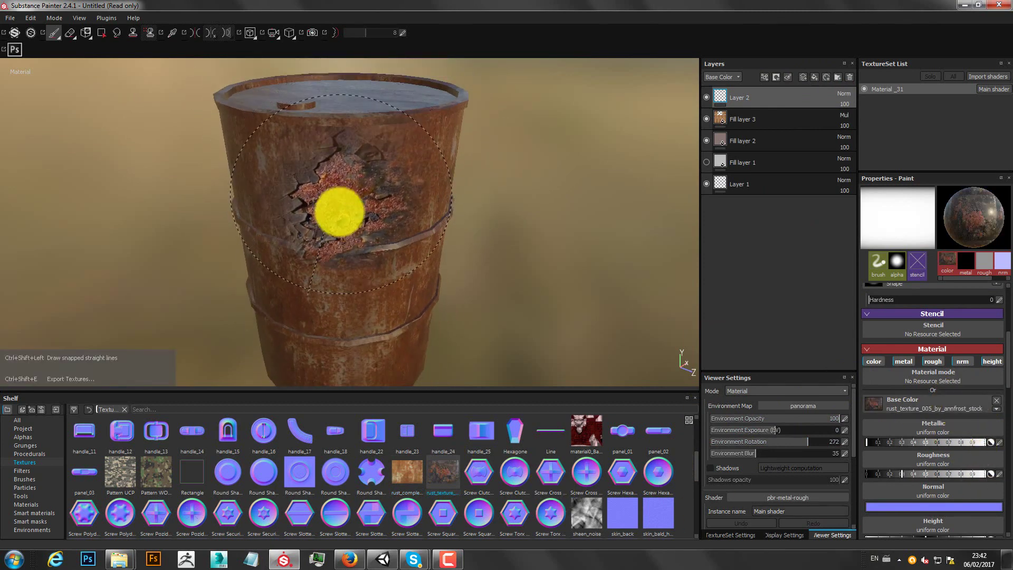
scroll(332, 211, down, 2)
scroll(336, 216, up, 1)
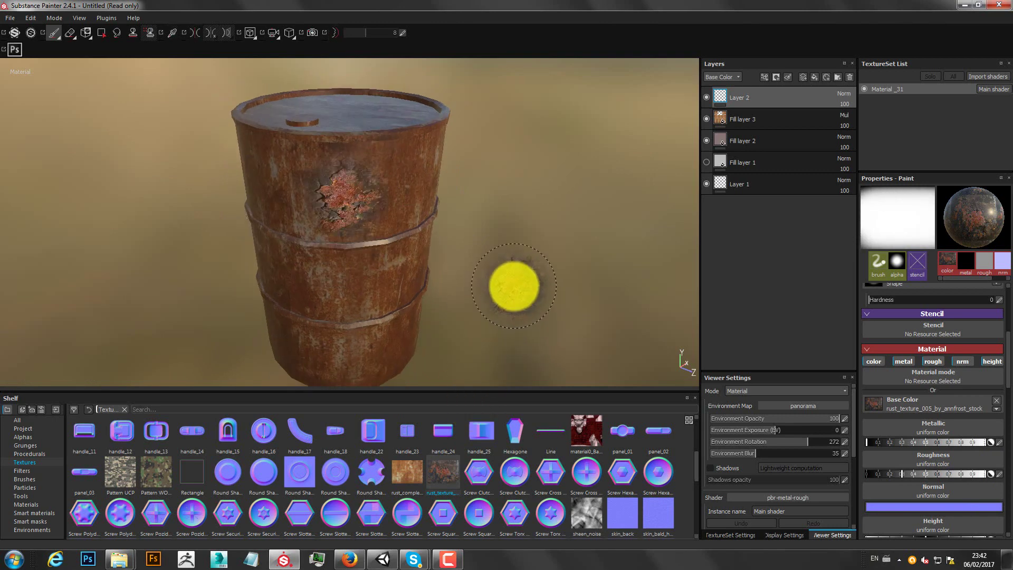
scroll(452, 242, up, 3)
scroll(495, 255, up, 2)
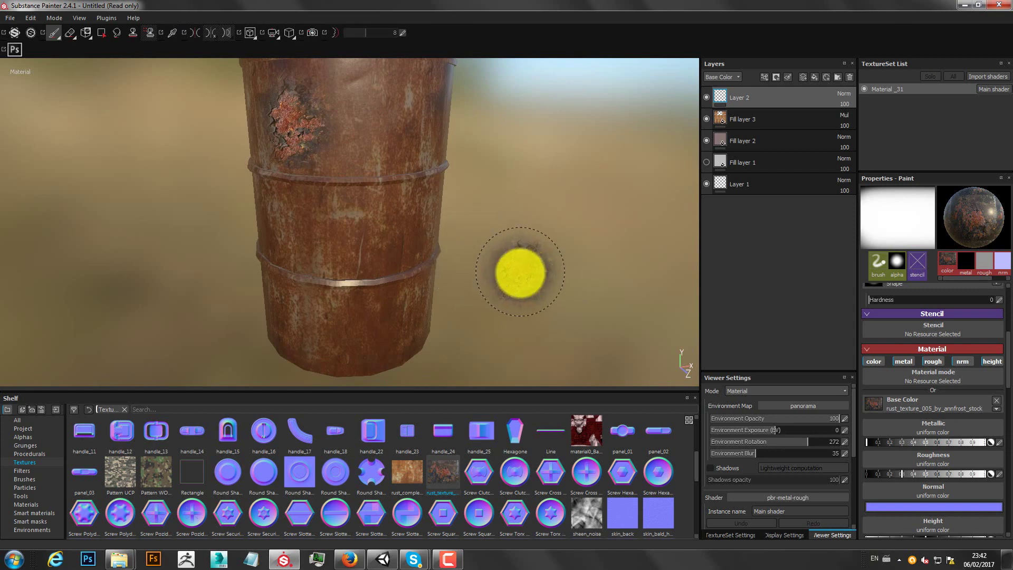
alt+drag(496, 257, 405, 252)
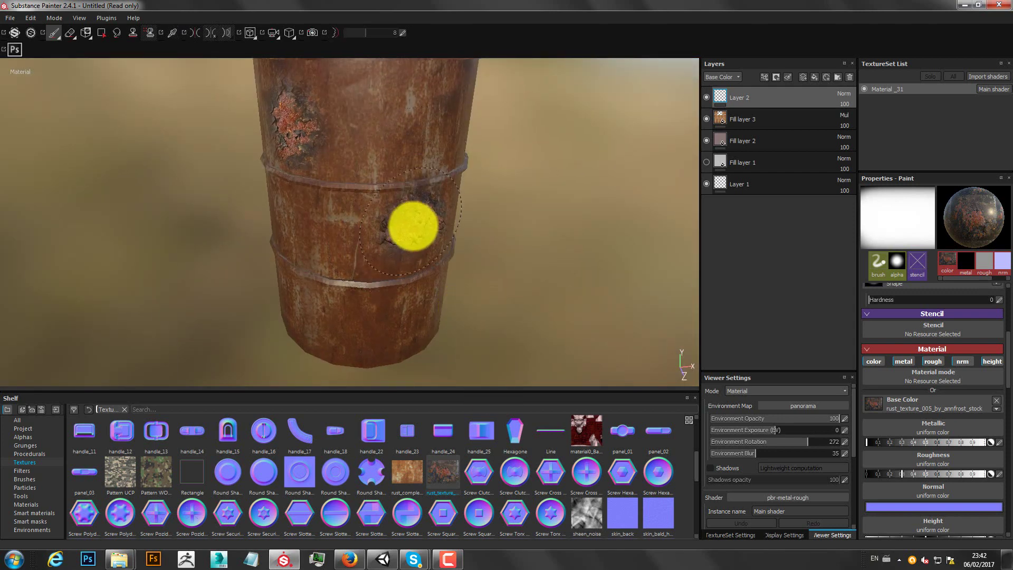
alt+drag(584, 255, 505, 296)
scroll(448, 194, up, 2)
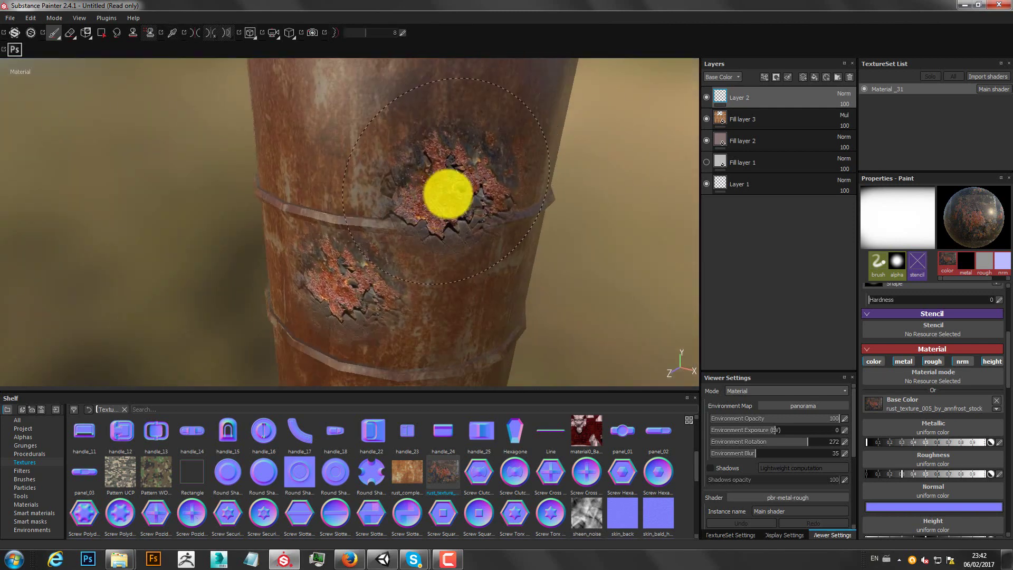
scroll(448, 200, down, 5)
Orbit around the barrel to review the rust patches on its sides and lid
alt+middle_drag(380, 242, 488, 273)
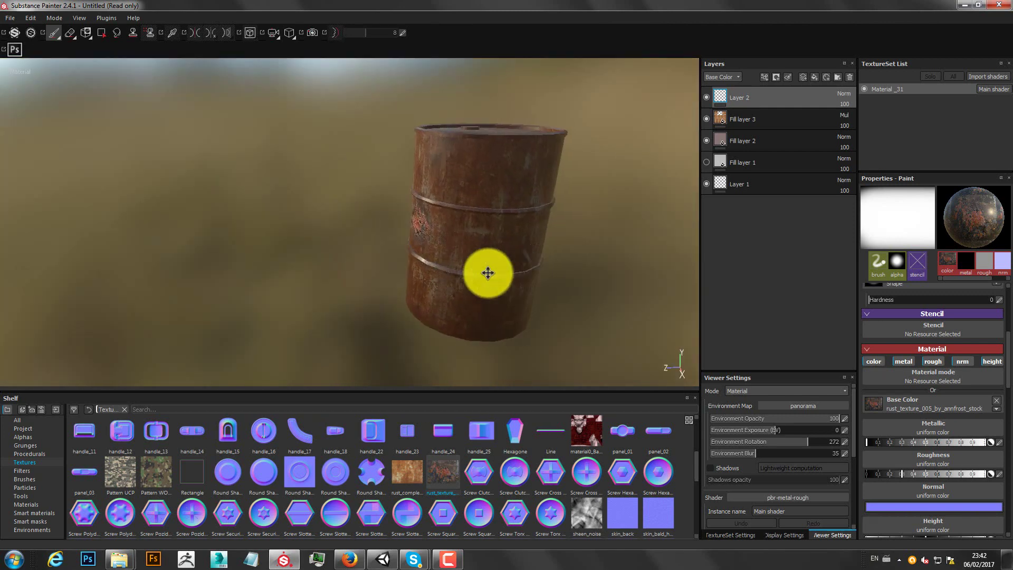
alt+drag(487, 272, 368, 276)
mouse_move(493, 280)
alt+mouse_down()
mouse_move(49, 274)
mouse_move(334, 378)
alt+mouse_up()
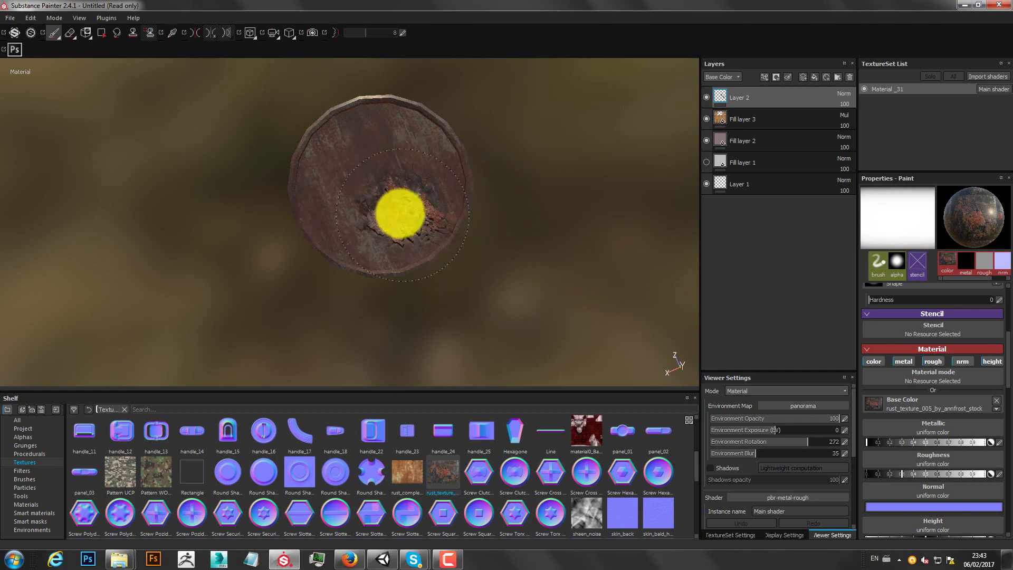
alt+drag(544, 266, 649, 226)
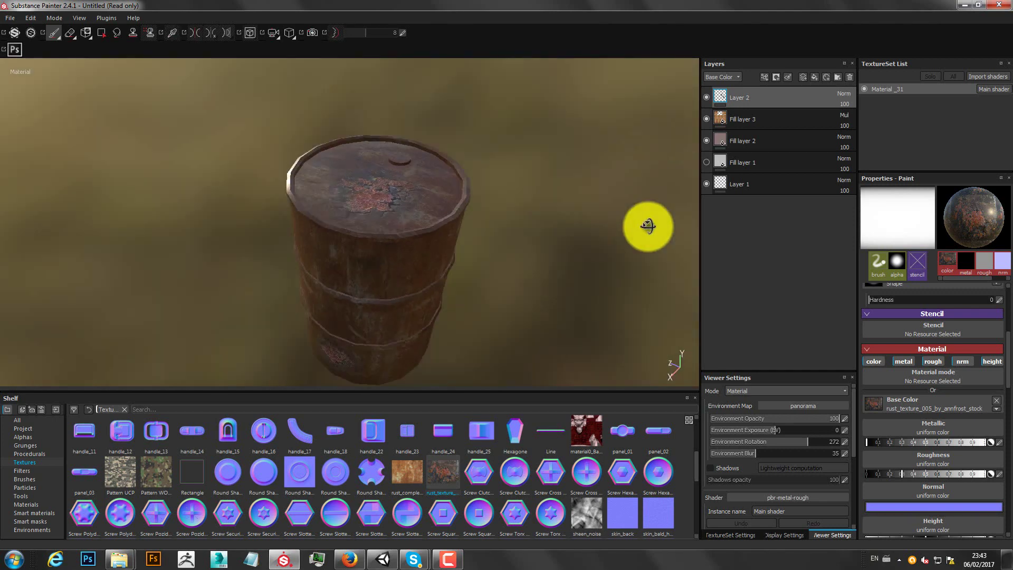
mouse_move(395, 220)
alt+mouse_down()
mouse_move(516, 258)
mouse_move(529, 297)
mouse_move(601, 262)
mouse_move(546, 276)
mouse_move(544, 319)
mouse_move(611, 278)
mouse_move(515, 294)
mouse_move(441, 167)
mouse_move(484, 228)
mouse_move(491, 197)
alt+mouse_up()
alt+right_drag(491, 197, 625, 205)
mouse_move(625, 205)
alt+mouse_down()
mouse_move(729, 226)
mouse_move(615, 244)
alt+mouse_up()
mouse_move(615, 244)
alt+right_down()
mouse_move(586, 226)
mouse_move(645, 204)
mouse_move(628, 214)
alt+right_up()
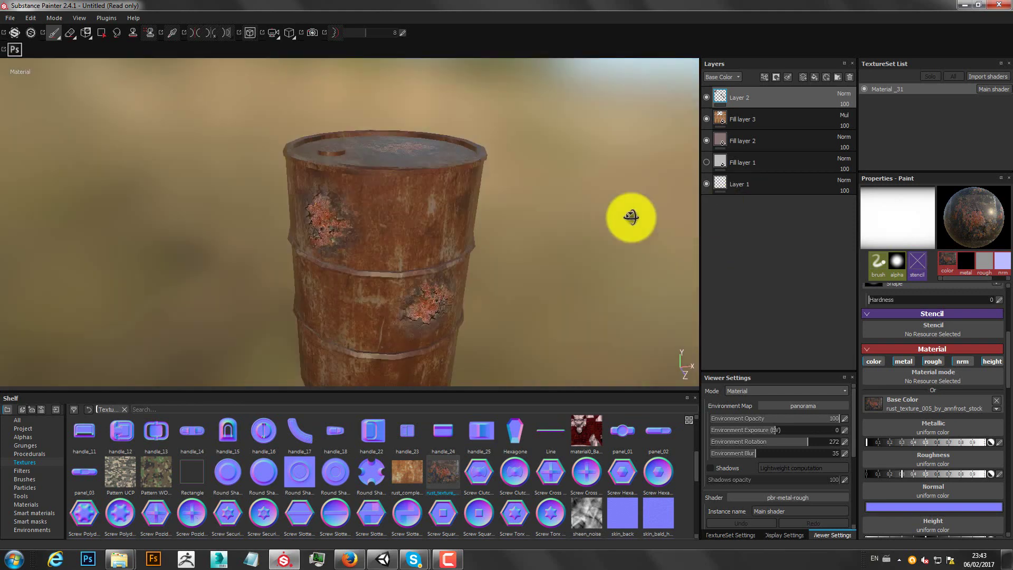
alt+drag(628, 214, 543, 232)
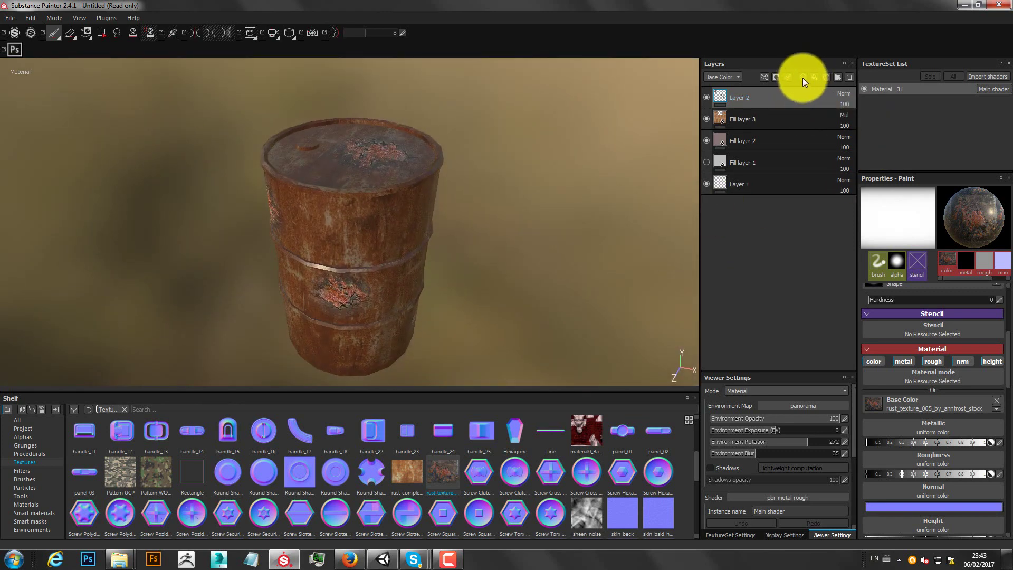
Add a new Layer 3 above Layer 2 and give it a white mask
click(802, 77)
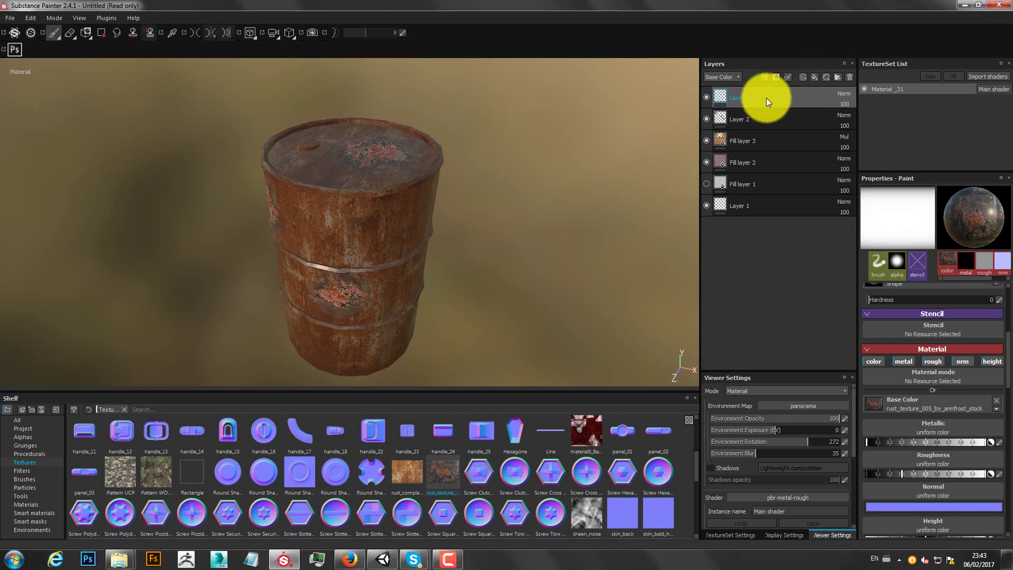
right_click(720, 93)
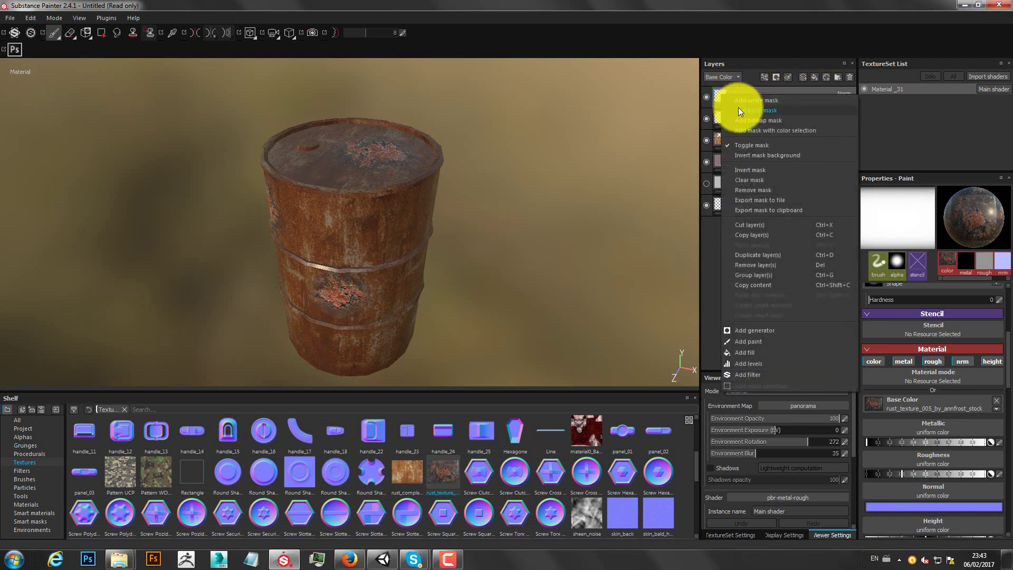
click(767, 102)
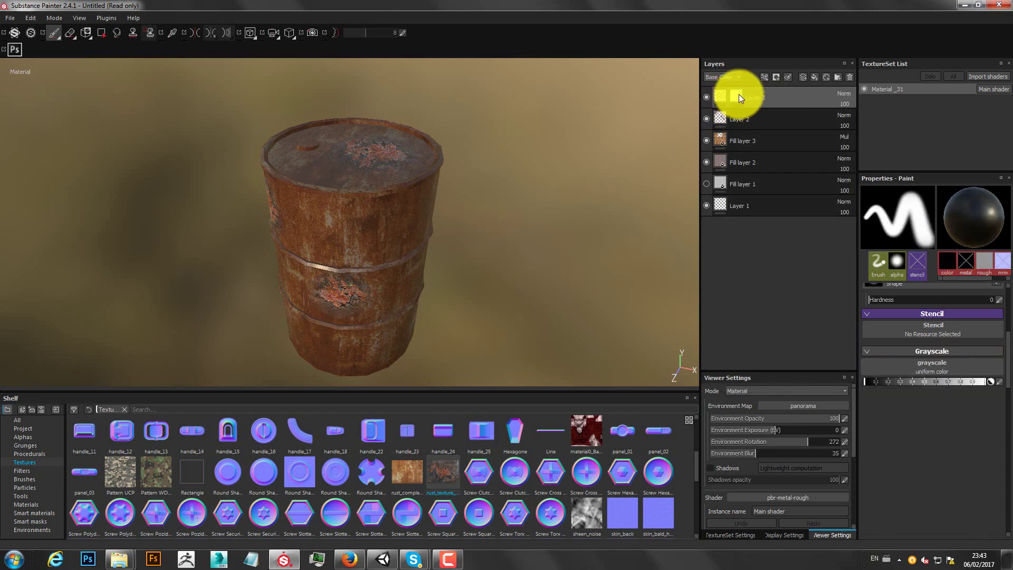
Drive the mask with an MG Dirt generator and lower Dirt Level to 0.23
right_click(739, 96)
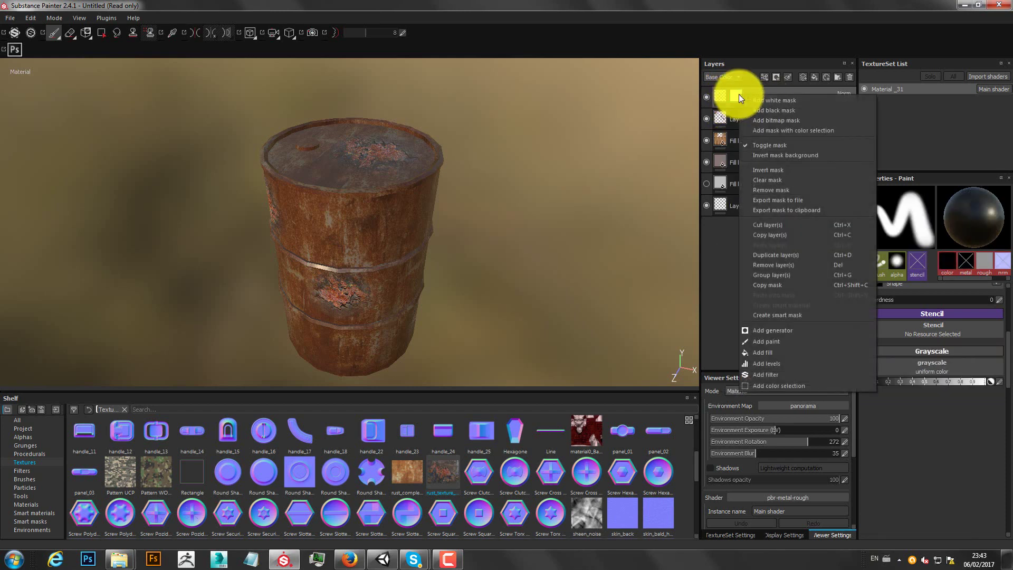
click(790, 330)
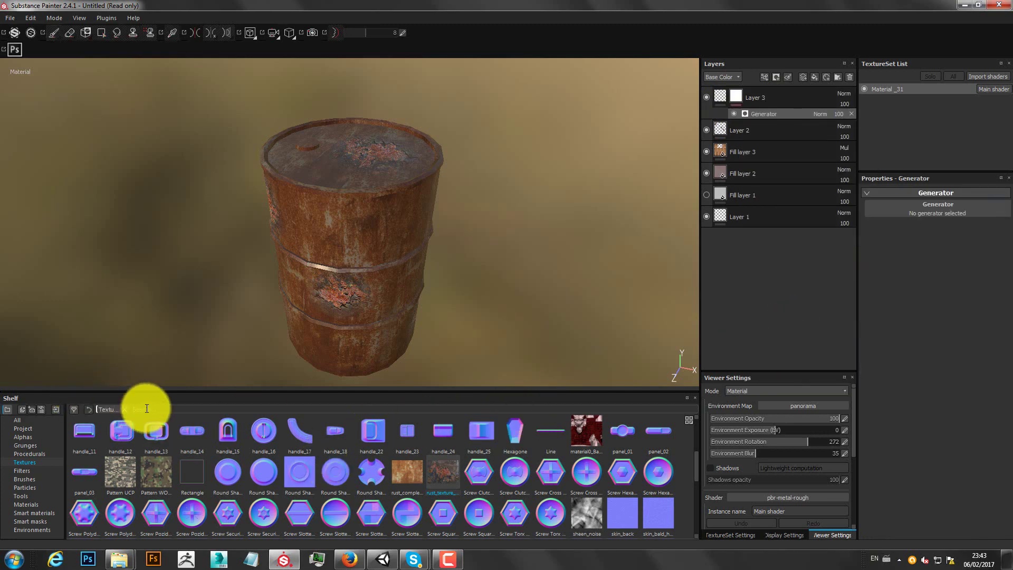
text(generator)
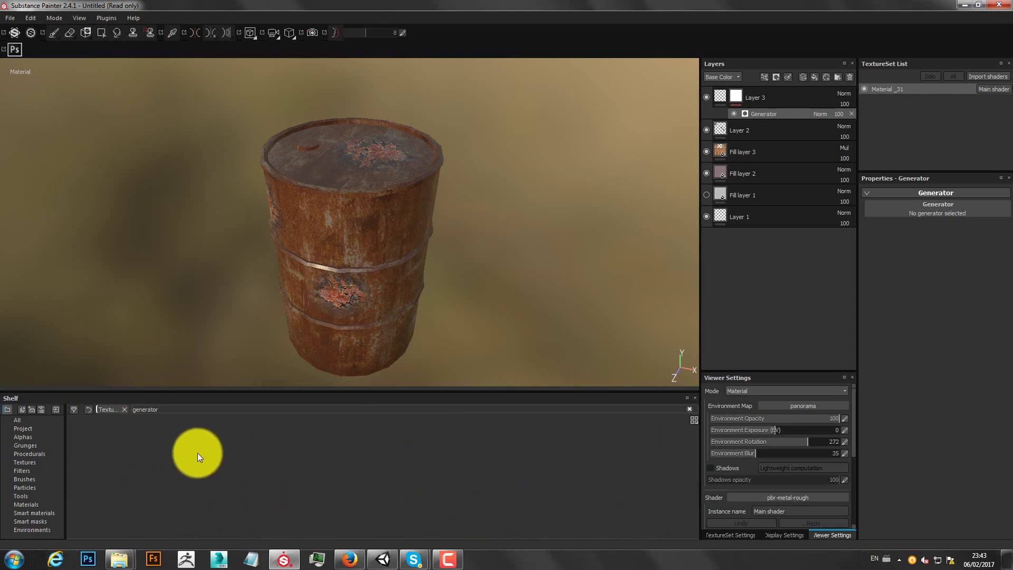
click(30, 420)
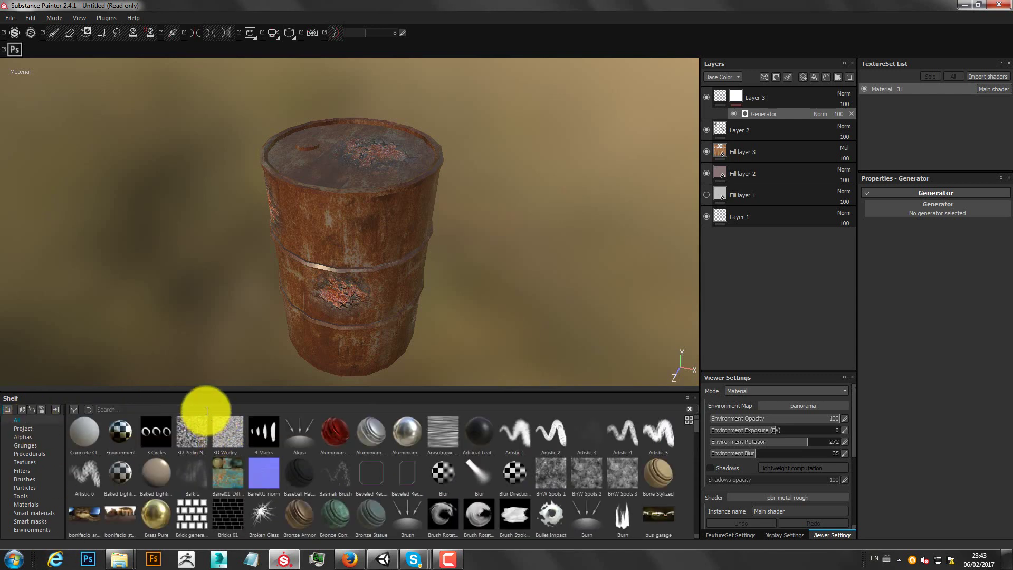
text(generator)
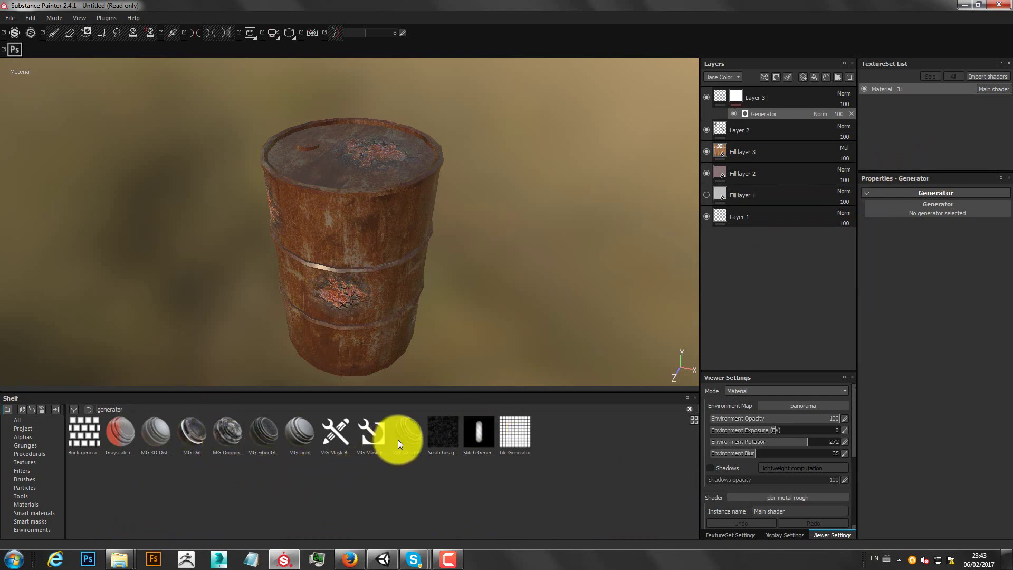
drag(489, 439, 938, 210)
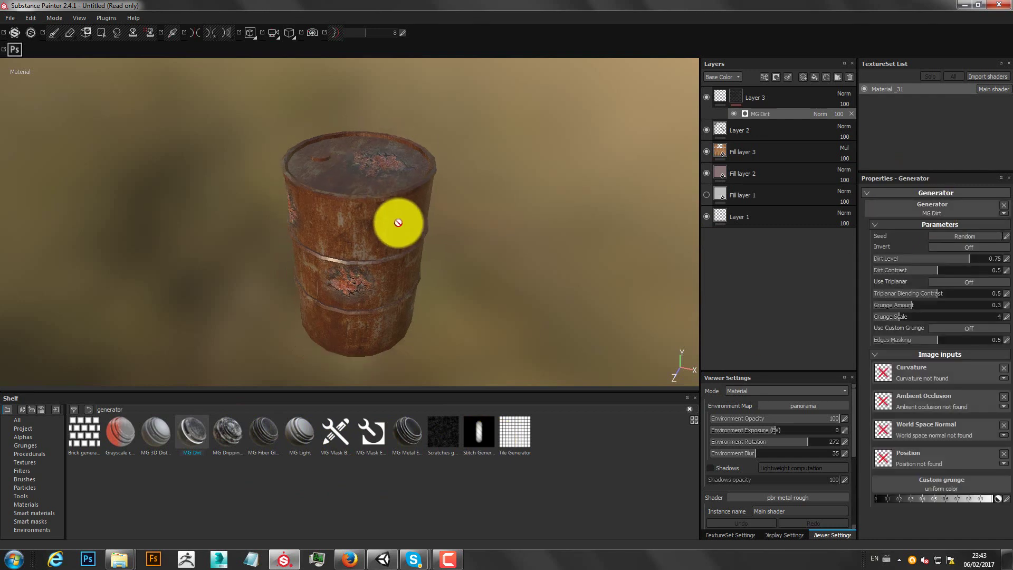
mouse_move(961, 259)
mouse_down()
mouse_move(902, 262)
mouse_move(942, 259)
mouse_up()
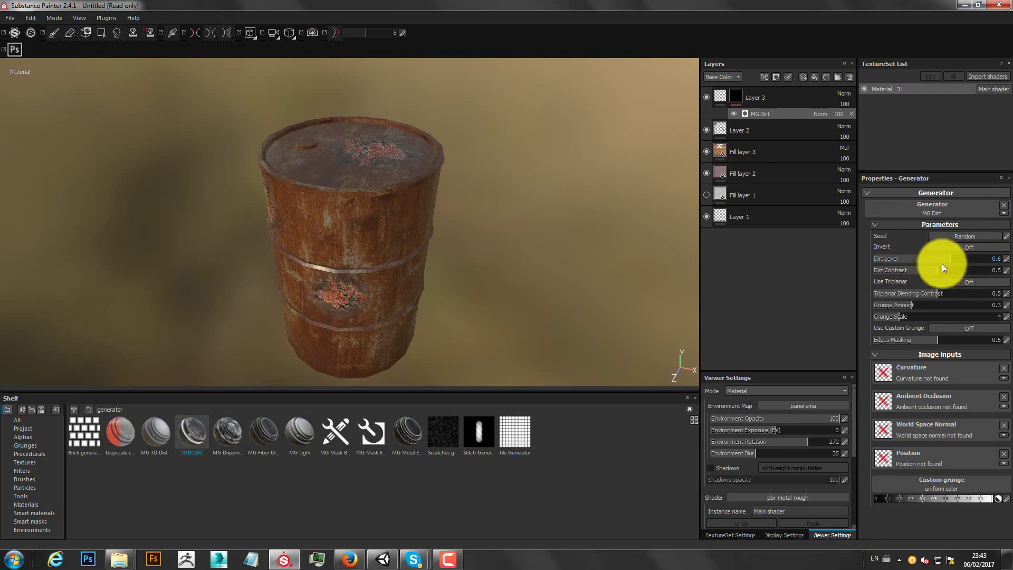
drag(942, 259, 903, 261)
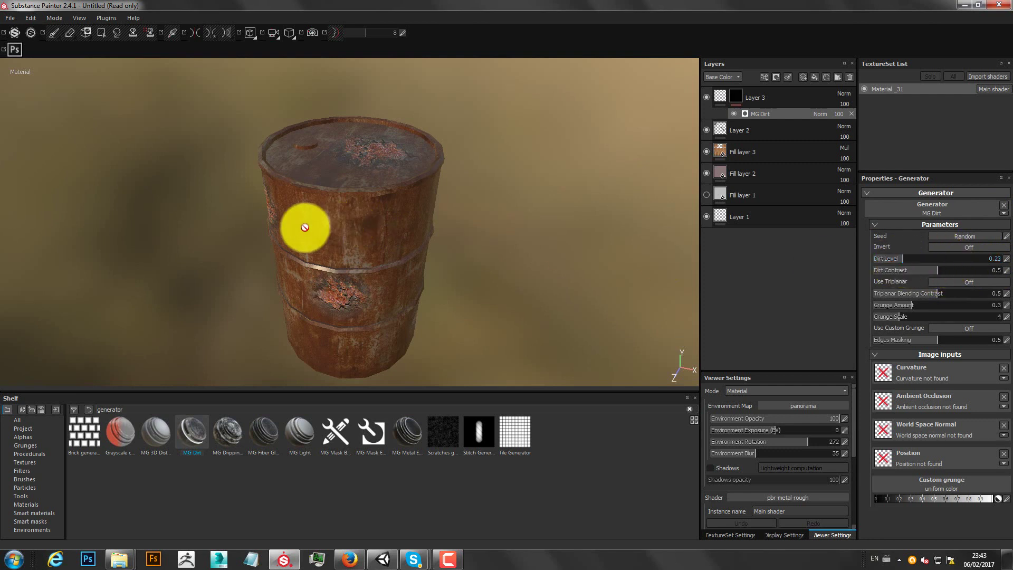
Solo the Base Color channel and raise the mask's dirt level and contrast
key(c)
key(c)
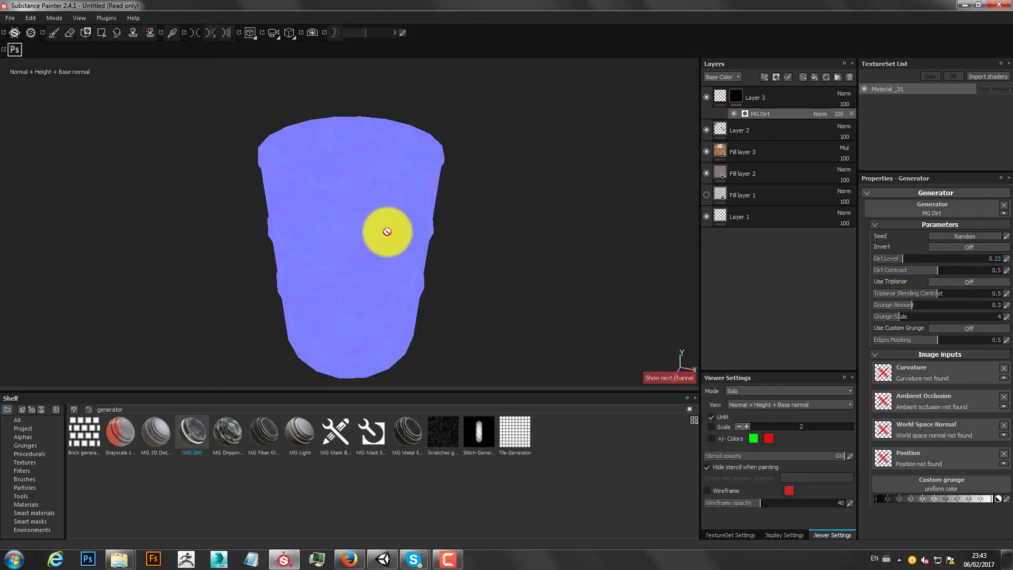
key(c)
alt+drag(387, 232, 475, 221)
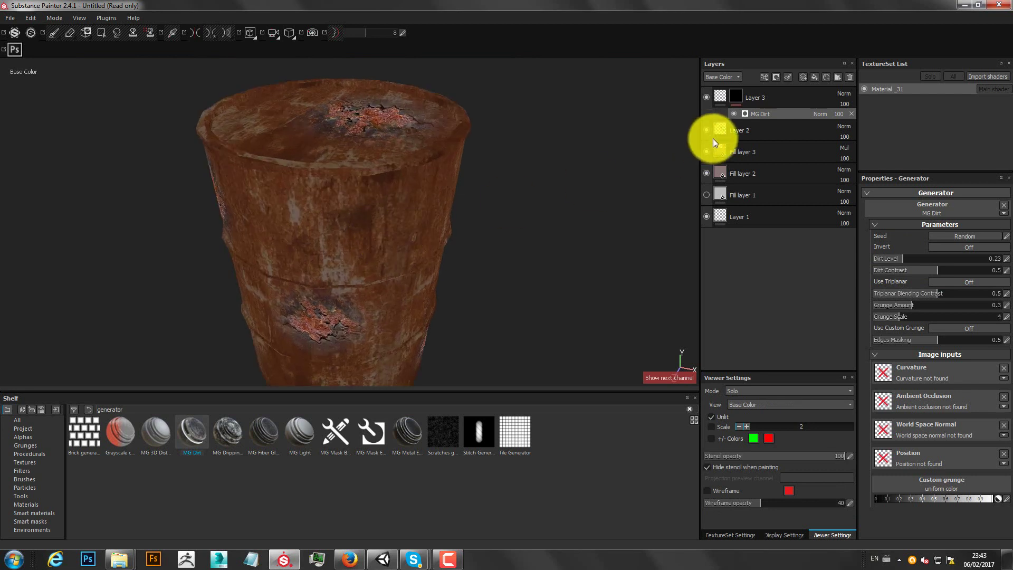
mouse_move(904, 259)
mouse_down()
mouse_move(973, 260)
mouse_move(979, 272)
mouse_up()
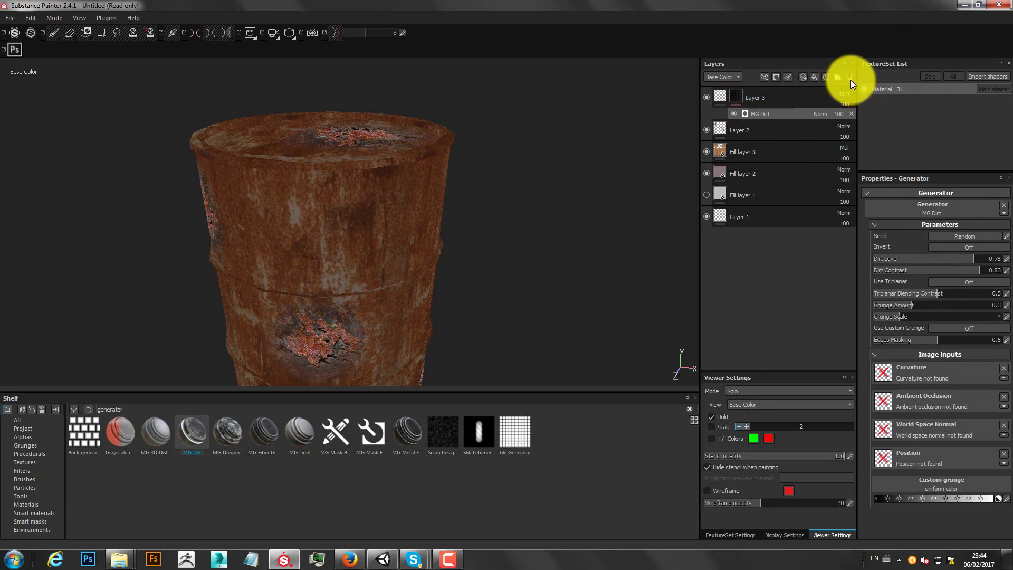
Delete the dirt-masked Layer 3 and Layer 2
right_click(718, 91)
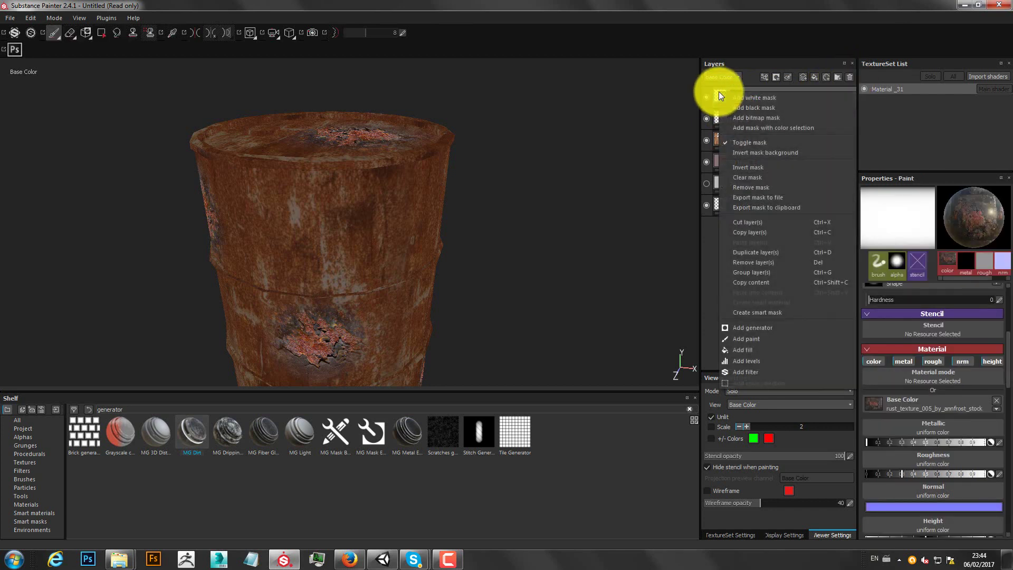
click(791, 262)
right_click(762, 94)
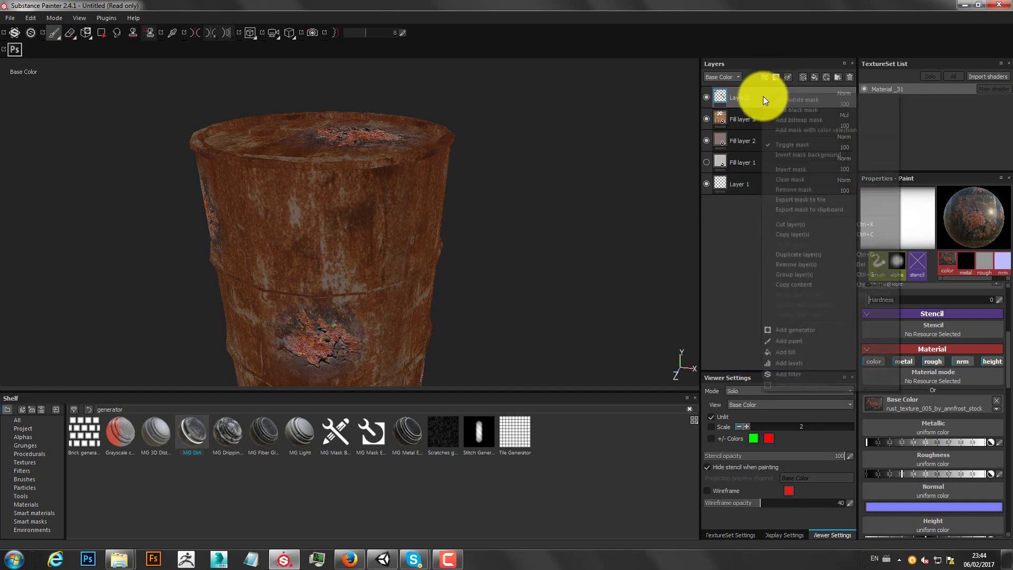
click(805, 264)
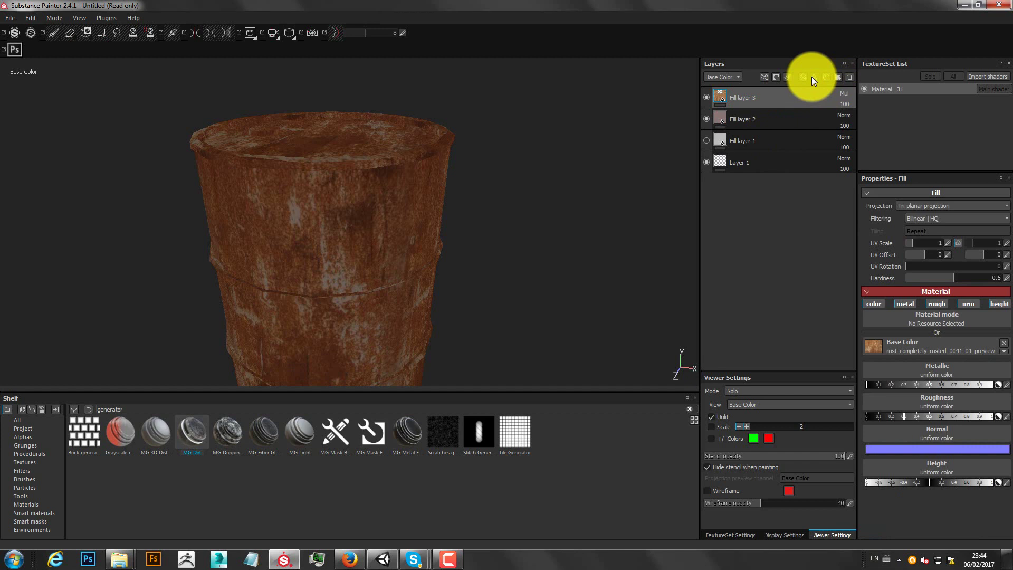
Add a new empty paint layer and a new fill layer on top of the stack
click(811, 77)
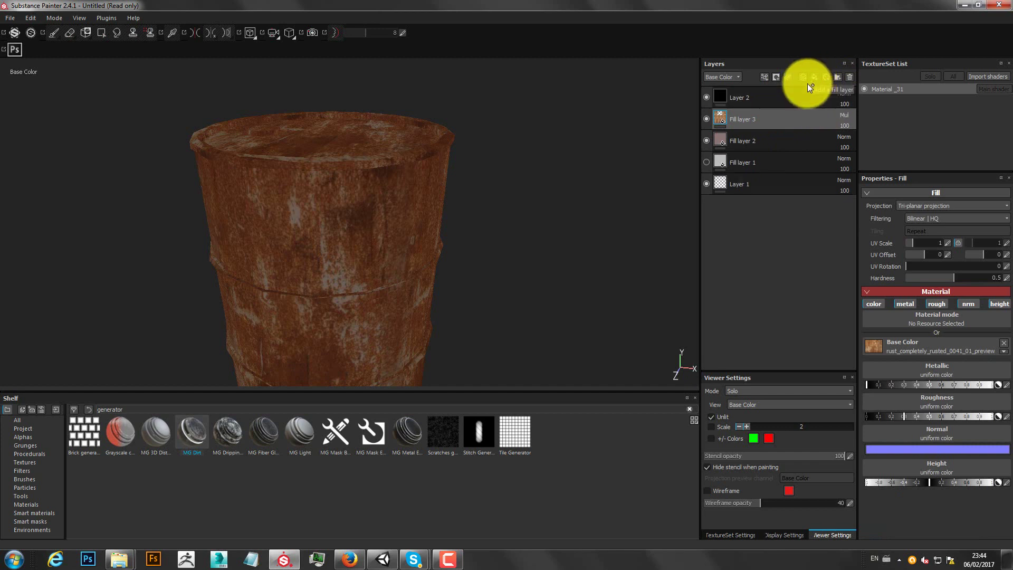
click(779, 105)
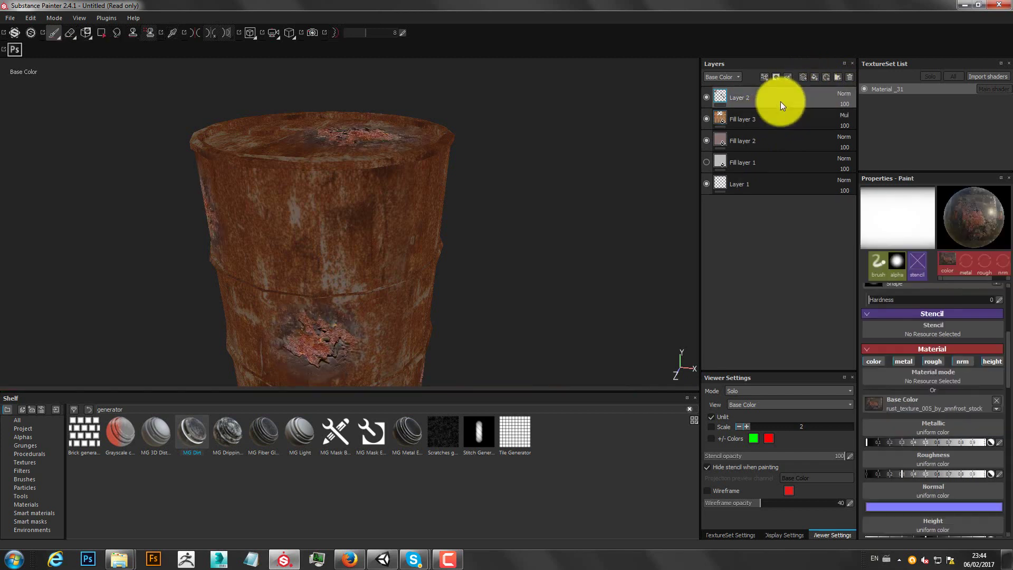
click(812, 78)
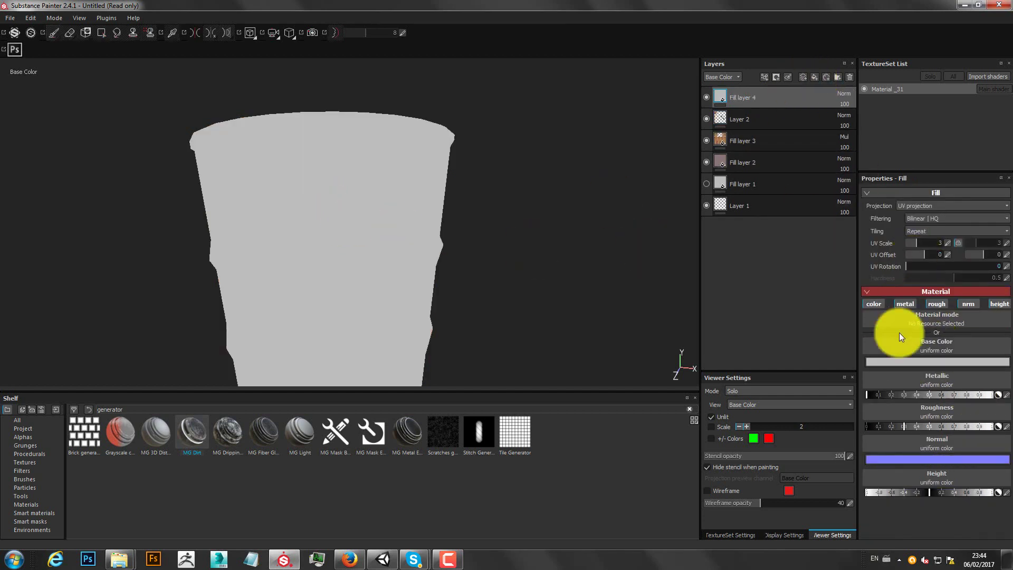
Set Fill layer 4's base colour to a dark reddish brown
click(909, 361)
mouse_move(832, 377)
mouse_down()
mouse_move(832, 399)
mouse_move(833, 390)
mouse_up()
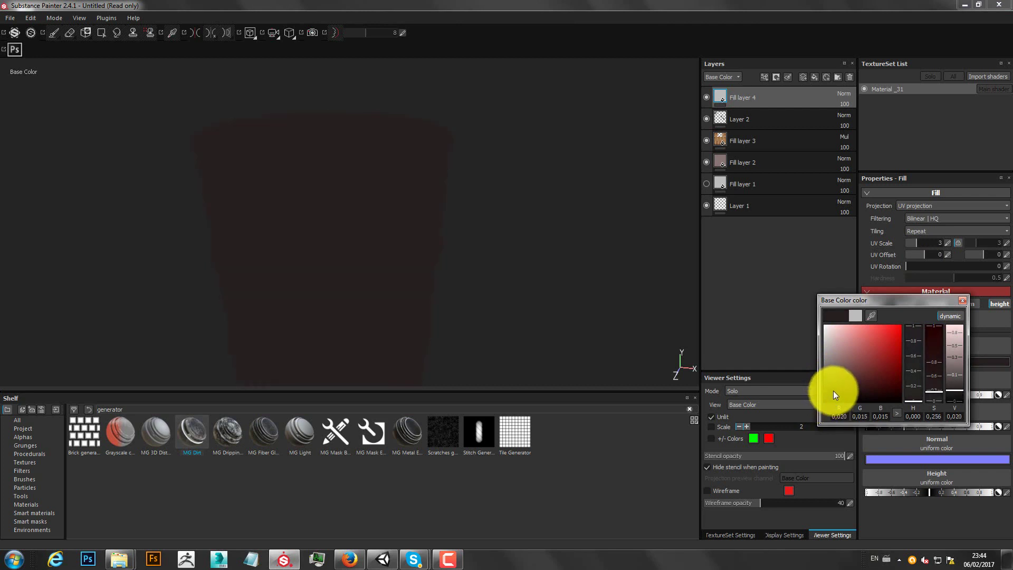
click(963, 300)
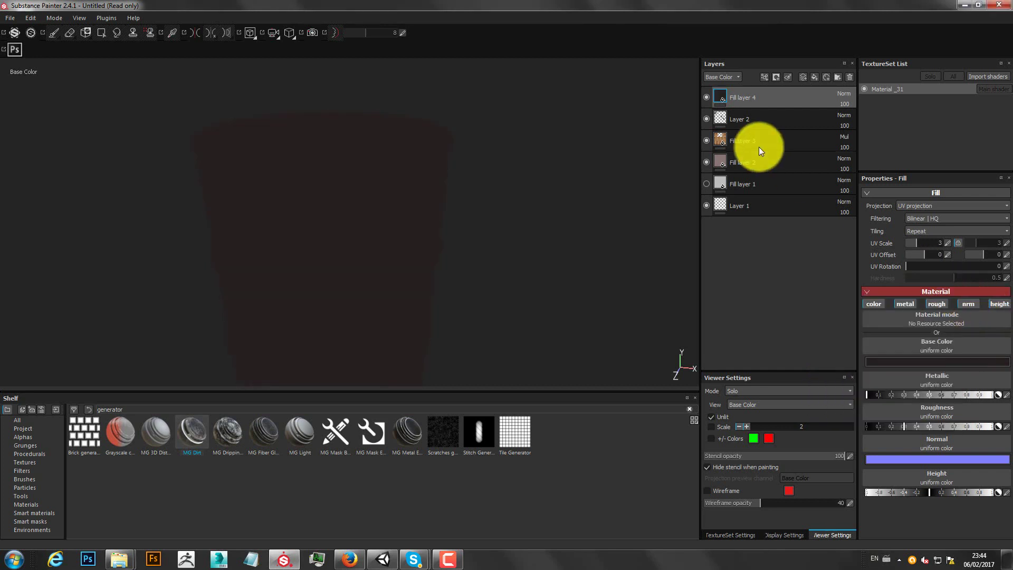
Mask Fill layer 4 with an MG Dirt generator, Dirt Level 0.86, Contrast 0.87
right_click(762, 103)
click(780, 103)
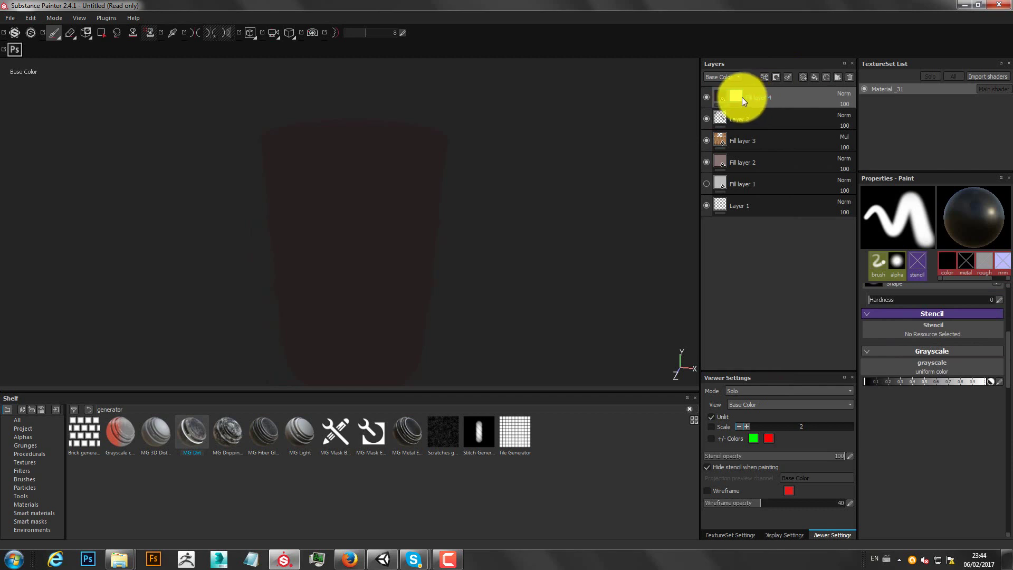
right_click(741, 97)
click(780, 334)
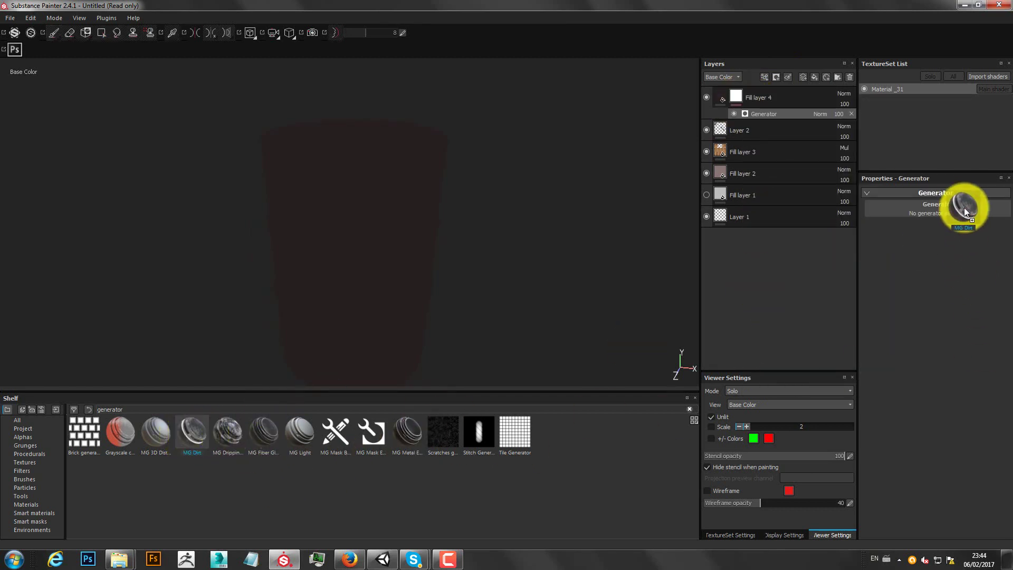
drag(194, 431, 964, 204)
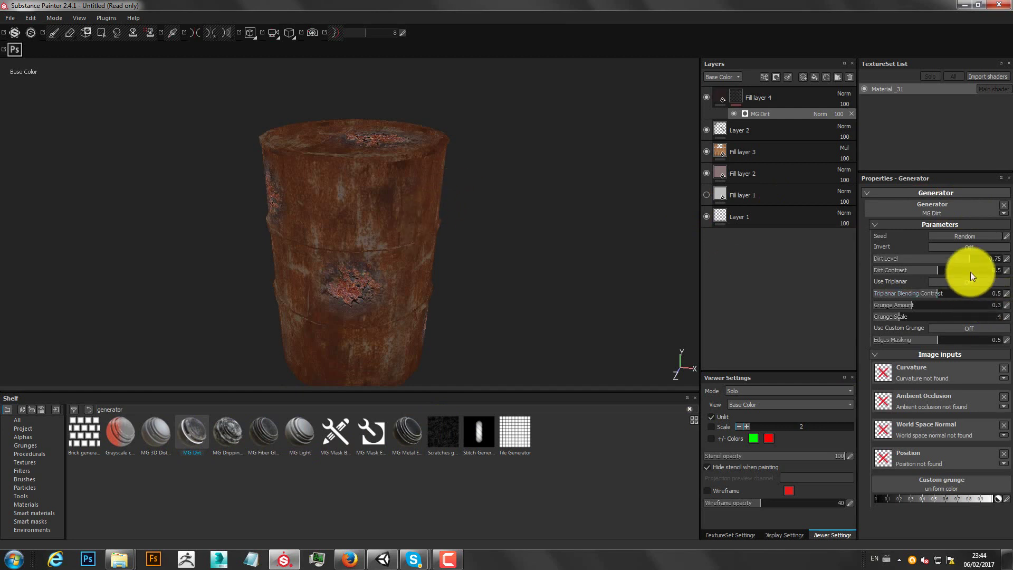
mouse_move(966, 259)
mouse_down()
mouse_move(915, 260)
mouse_move(983, 260)
mouse_up()
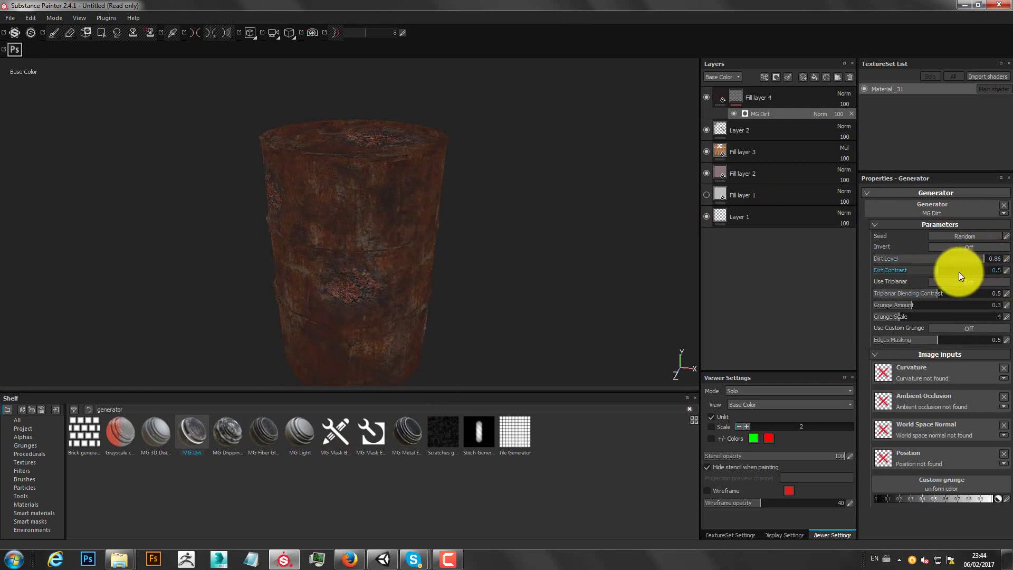
click(984, 270)
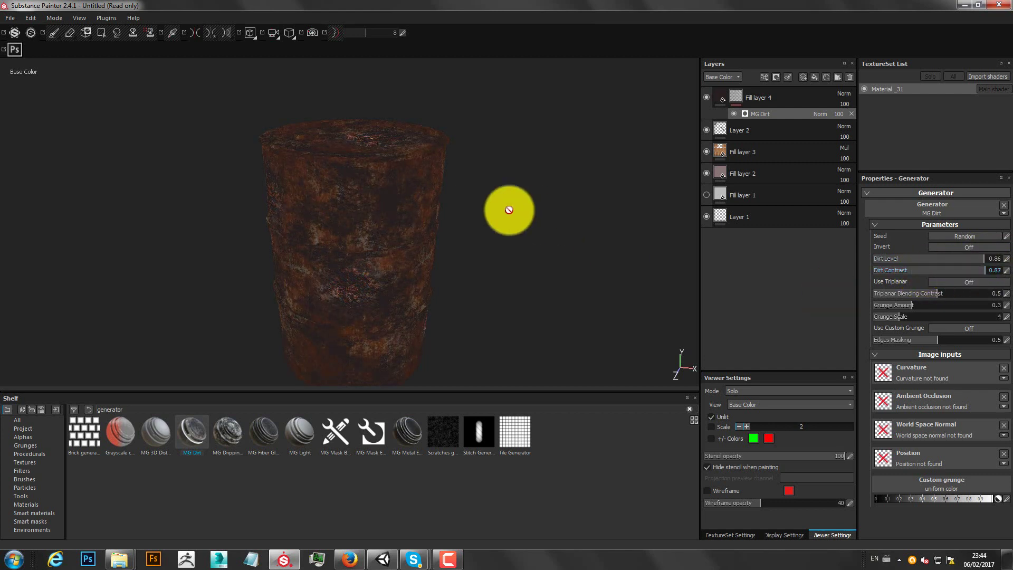
mouse_move(506, 208)
alt+mouse_down()
mouse_move(545, 265)
mouse_move(559, 253)
alt+mouse_up()
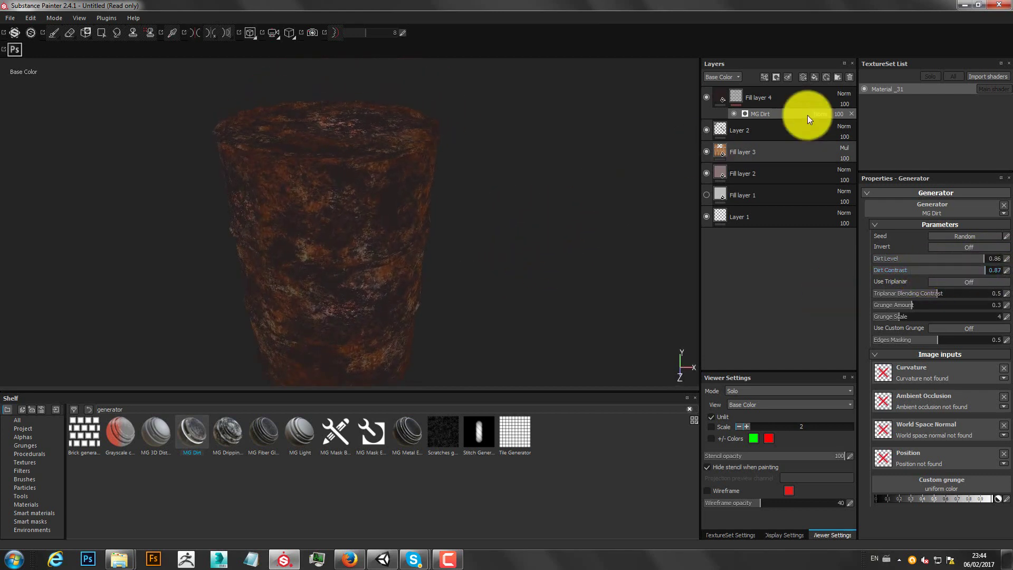
Set Fill layer 4 to Multiply blending at 63 opacity
click(845, 92)
click(855, 146)
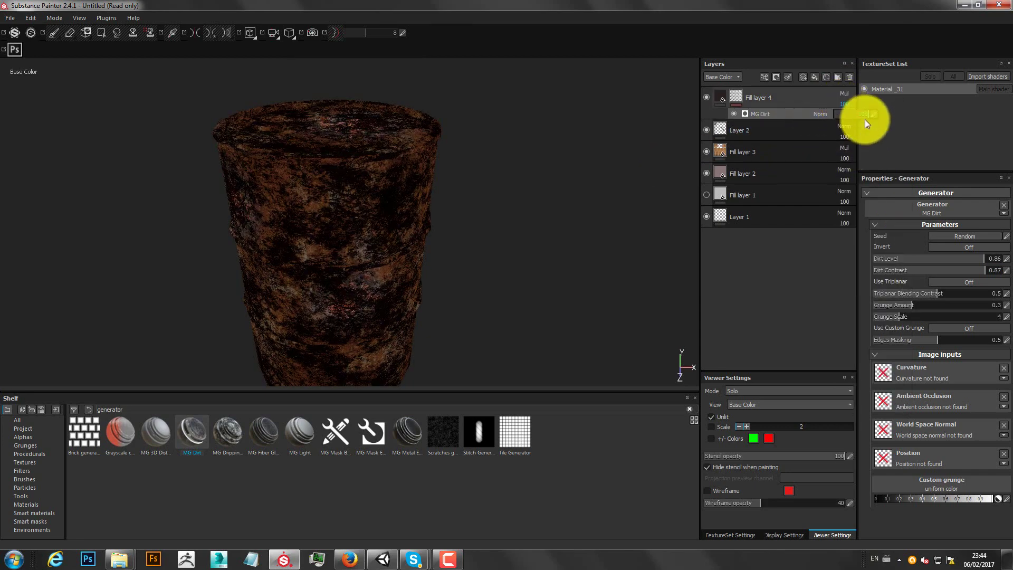
drag(844, 104, 853, 115)
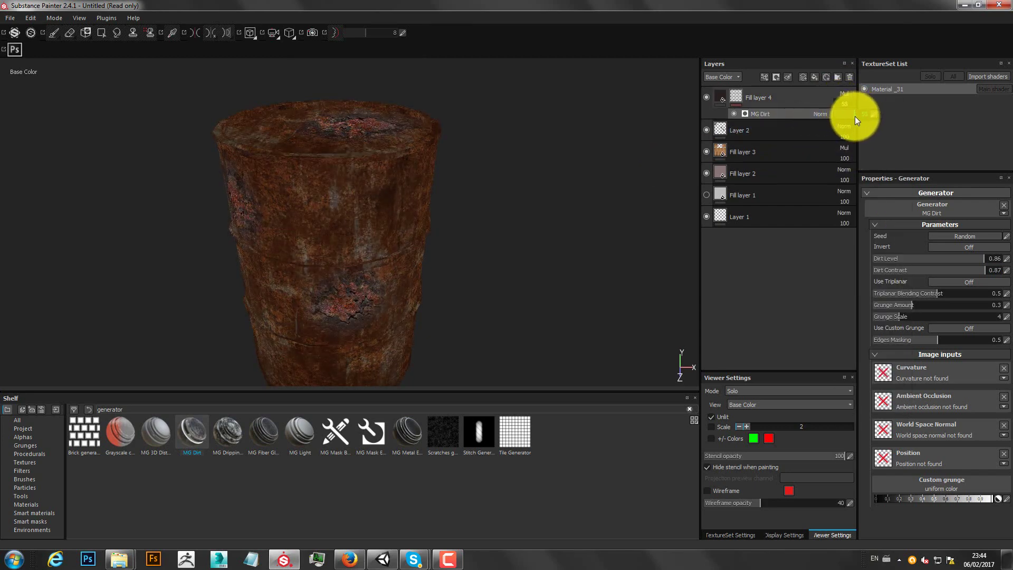
mouse_move(386, 196)
alt+mouse_down()
mouse_move(402, 226)
mouse_move(501, 201)
mouse_move(429, 275)
alt+mouse_up()
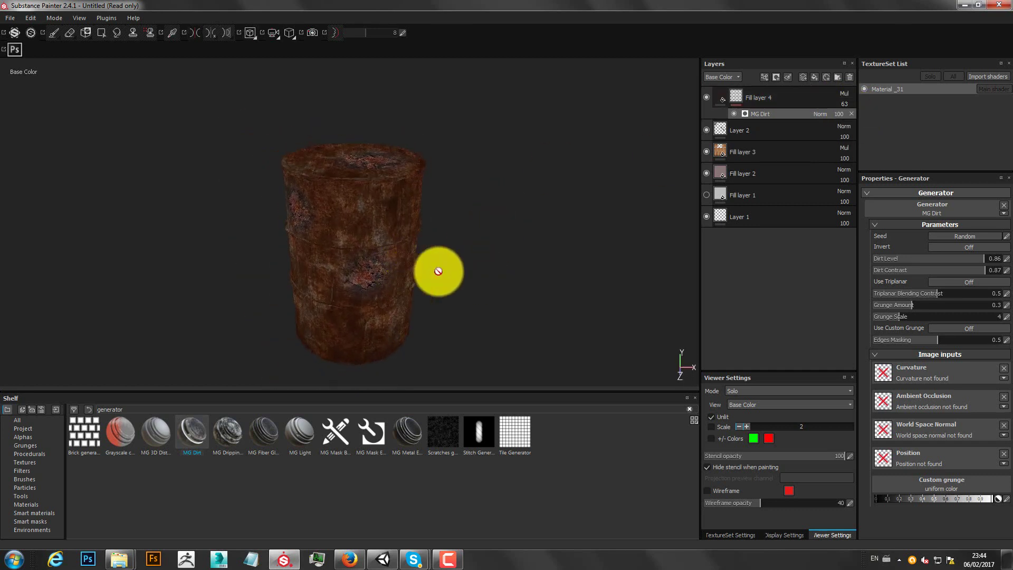